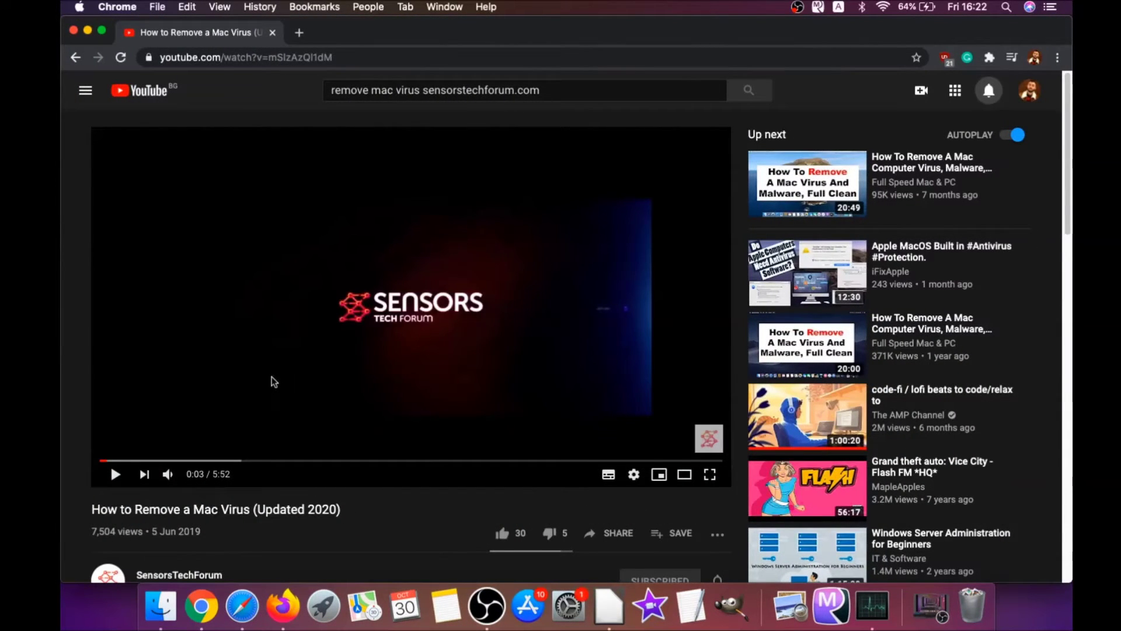
scroll(267, 395, down, 1)
scroll(268, 393, down, 4)
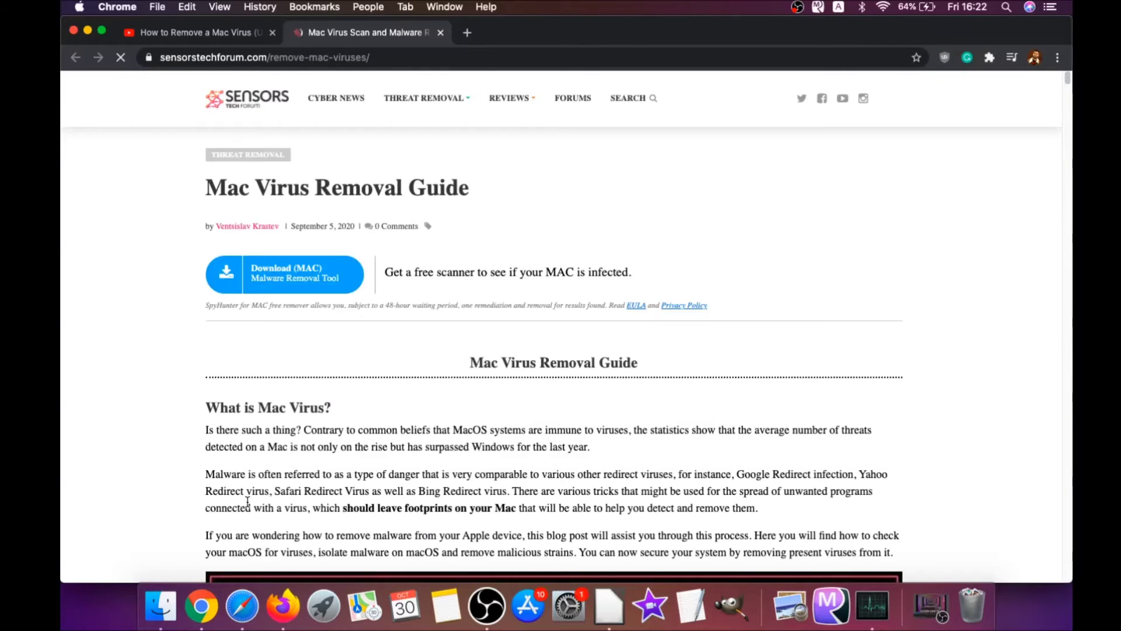
- Download the SpyHunter for Mac installer, mount its .dmg and minimise Chrome
click(282, 279)
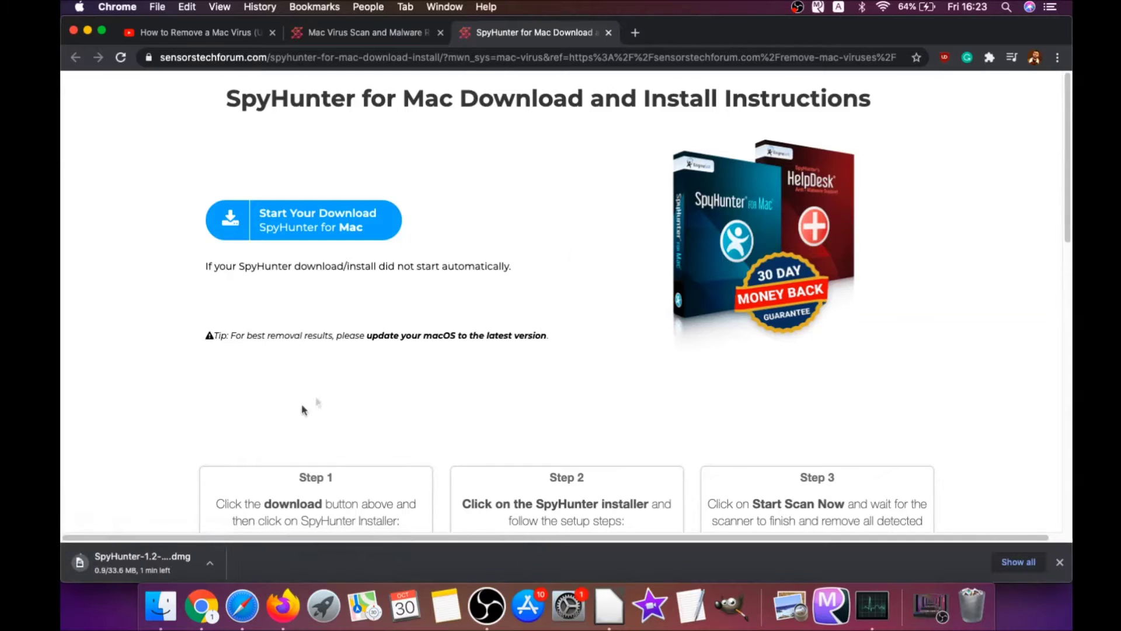
click(115, 563)
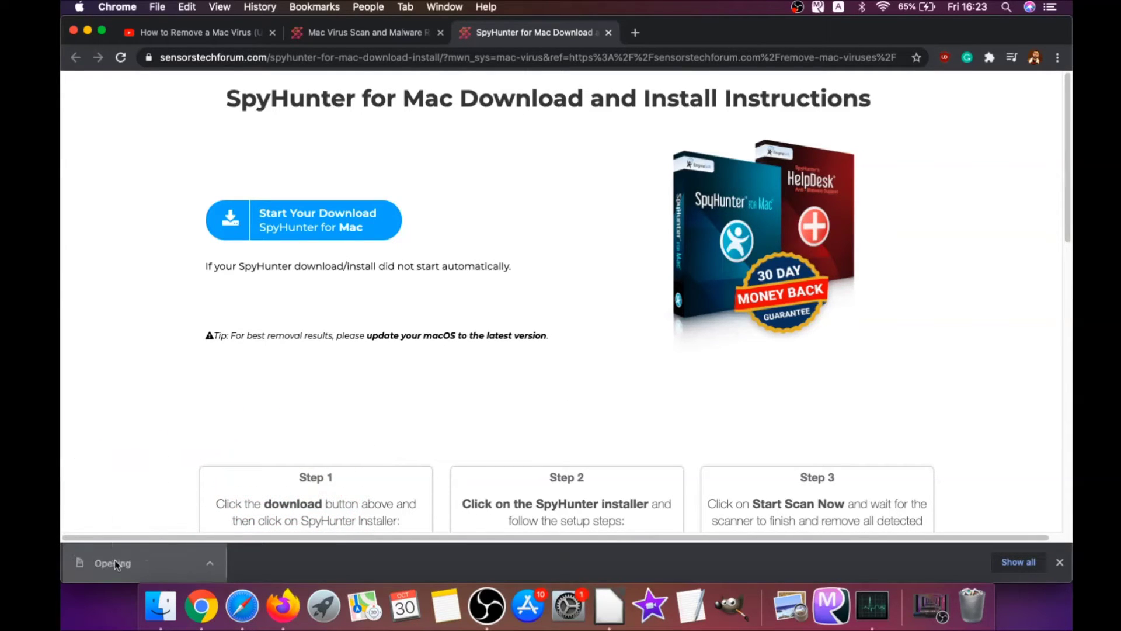
click(88, 32)
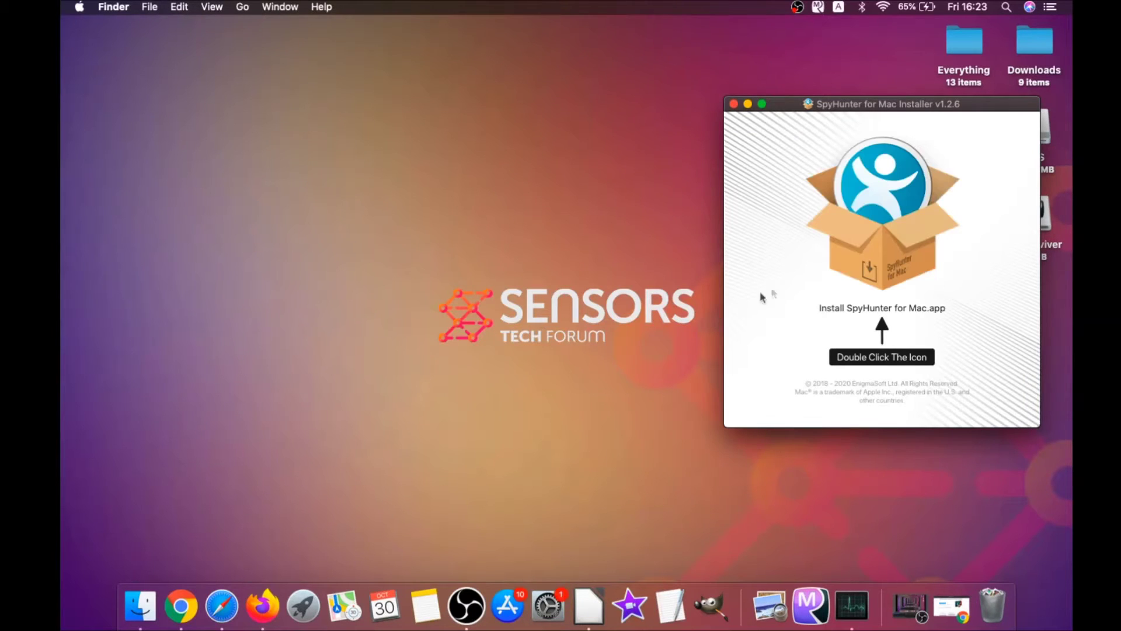
- Launch Install SpyHunter for Mac.app from the disk image and allow it to open
double_click(870, 250)
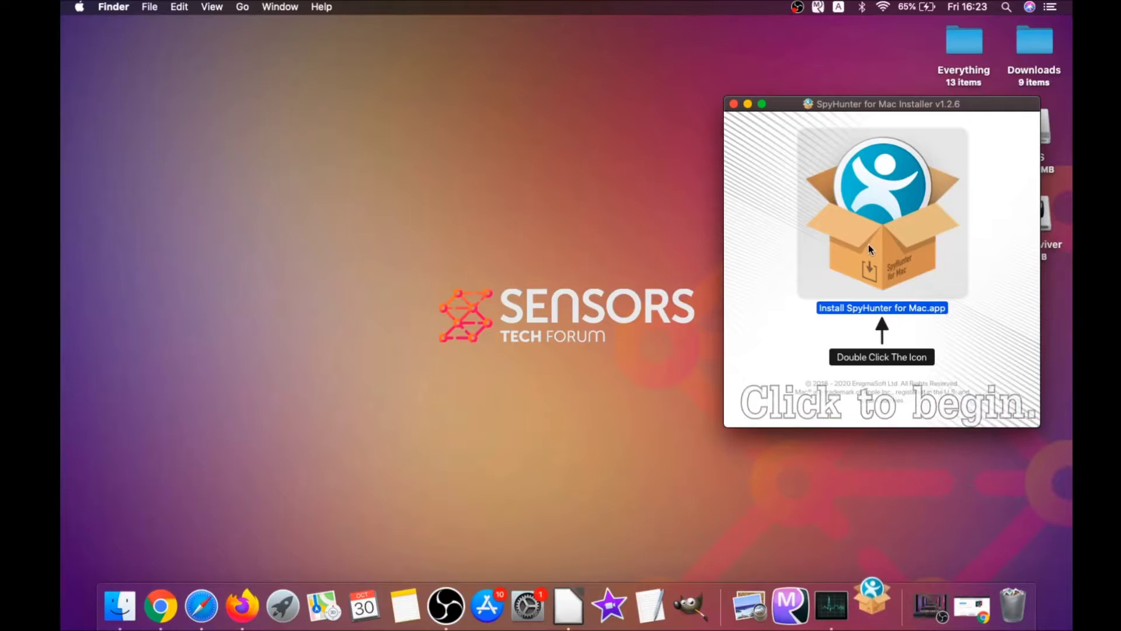
click(748, 105)
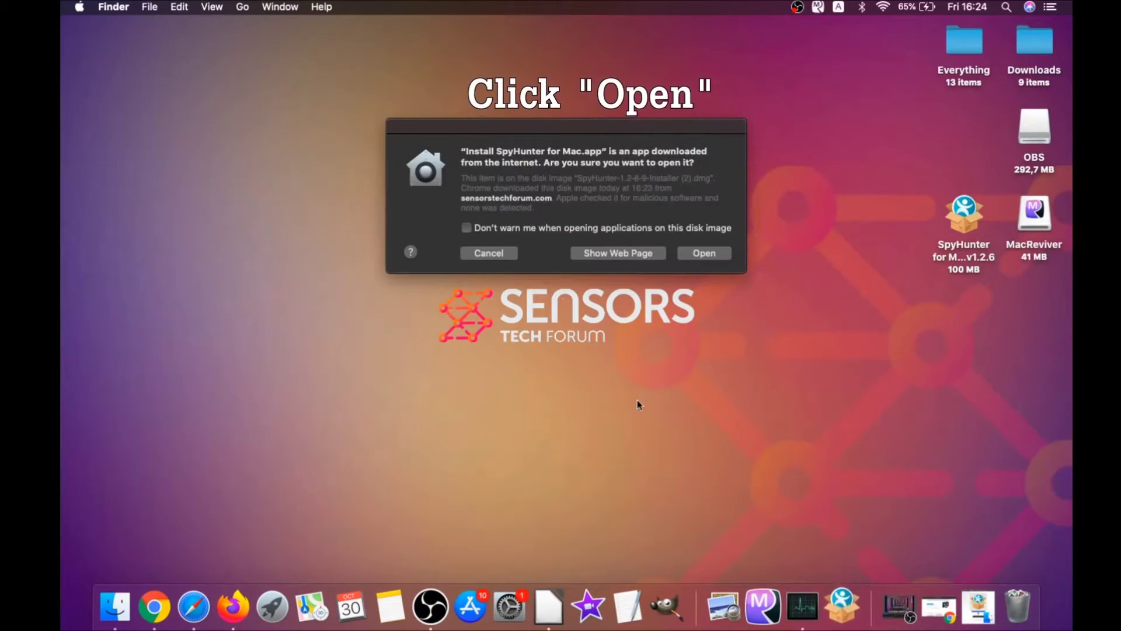
click(689, 252)
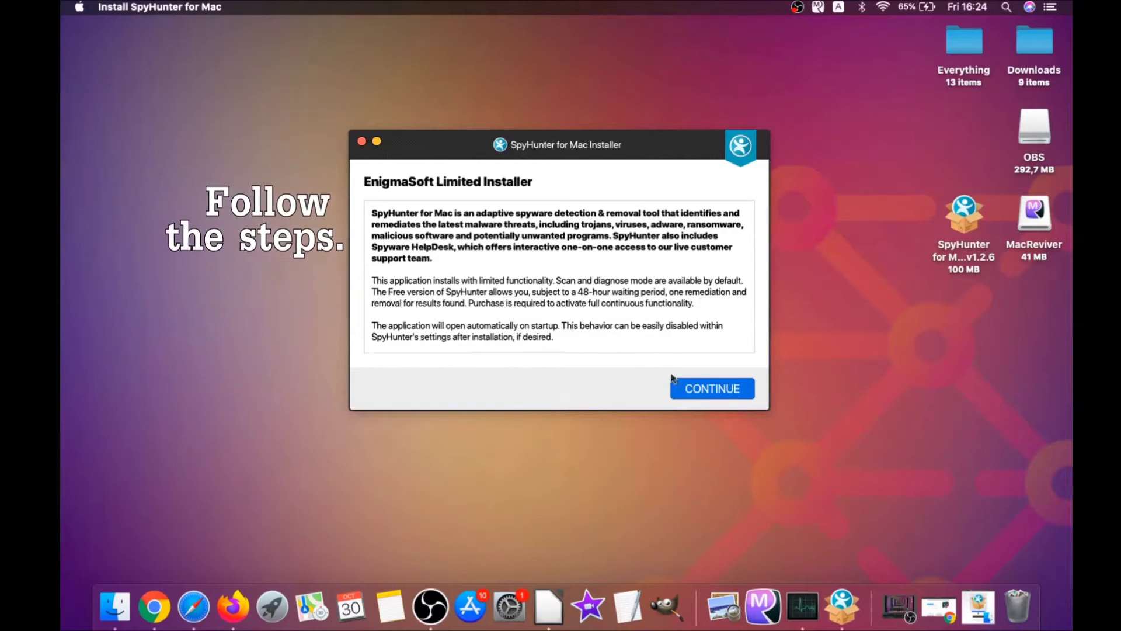
- Continue past the introduction, accept the EULA and start the installation
click(690, 382)
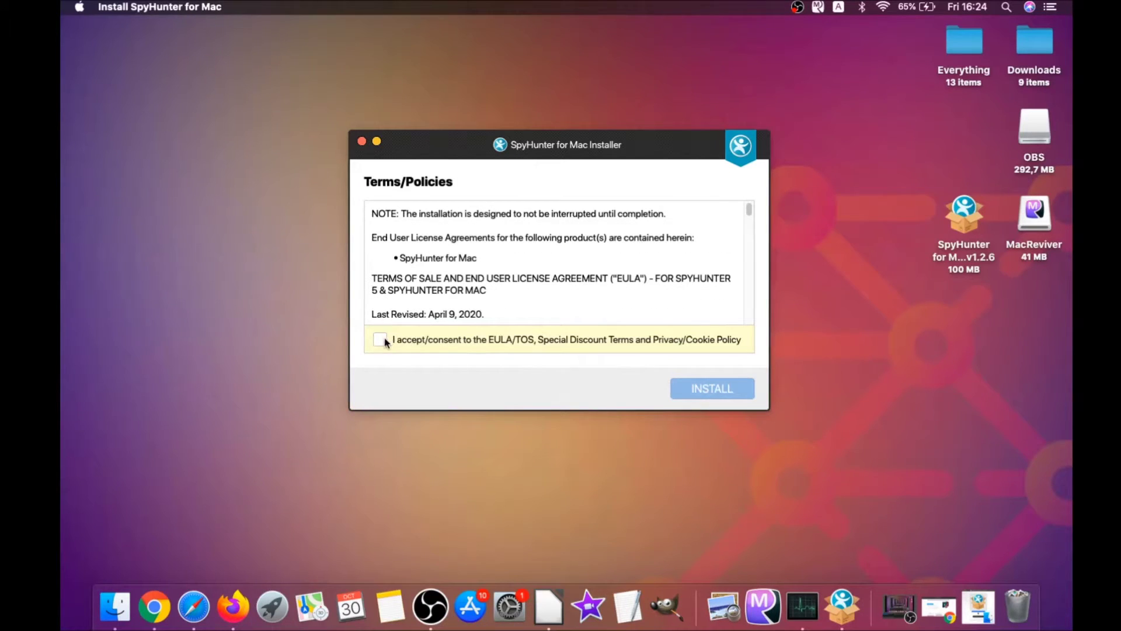
click(380, 340)
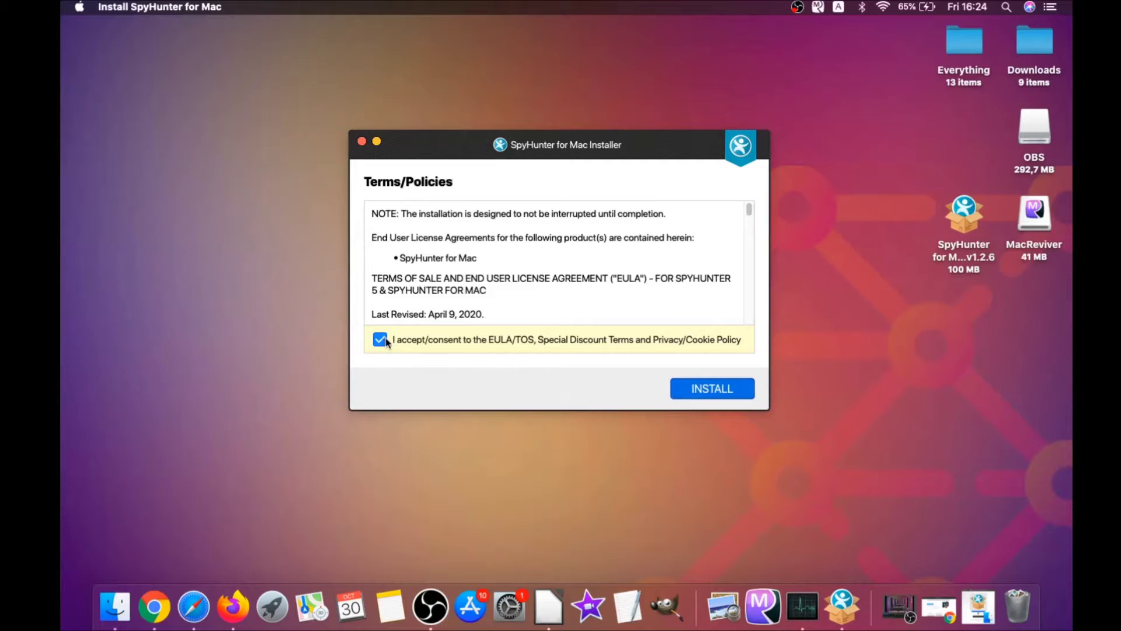
click(683, 387)
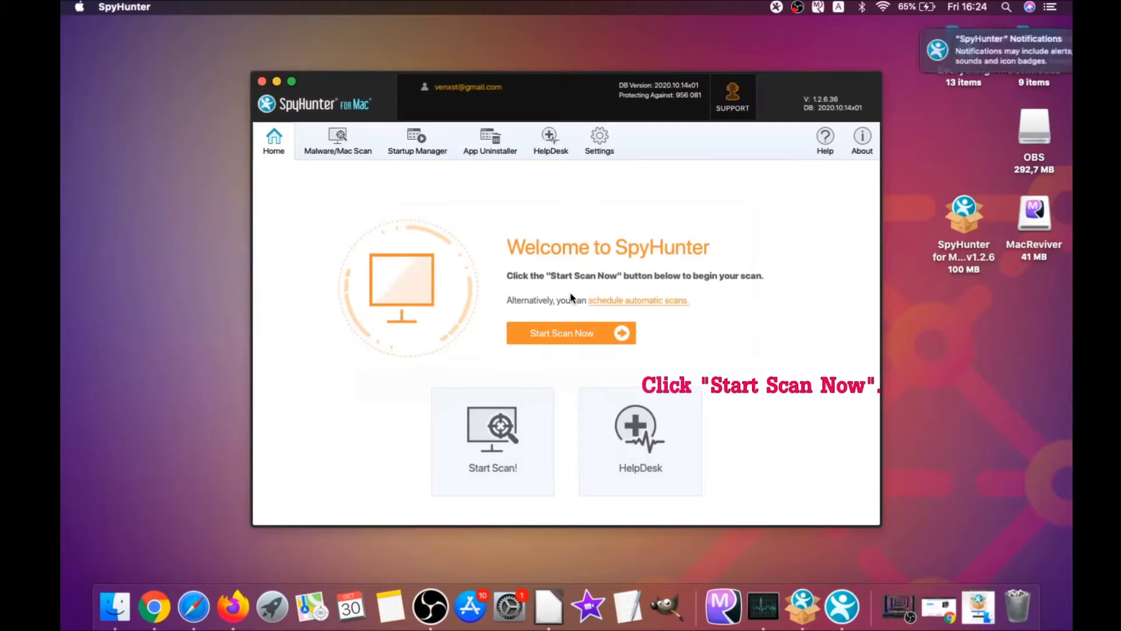
- Start a scan of the Mac for threats from the Home screen
click(568, 332)
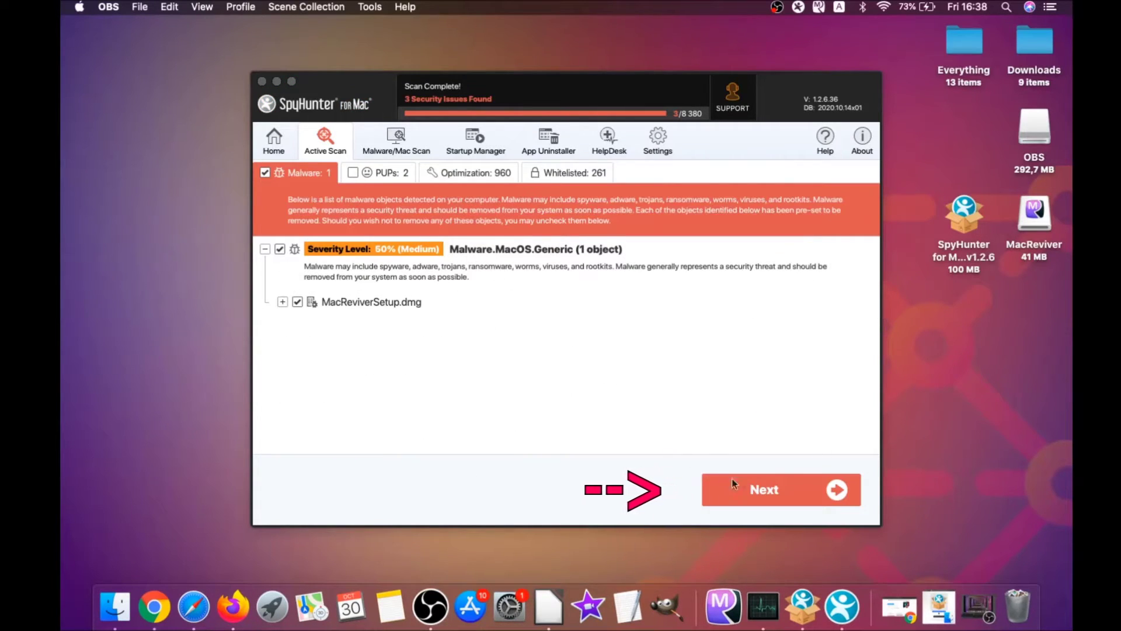
- Remove the detected MacReviverSetup.dmg malware, ignoring the PUP prompt for now
click(770, 494)
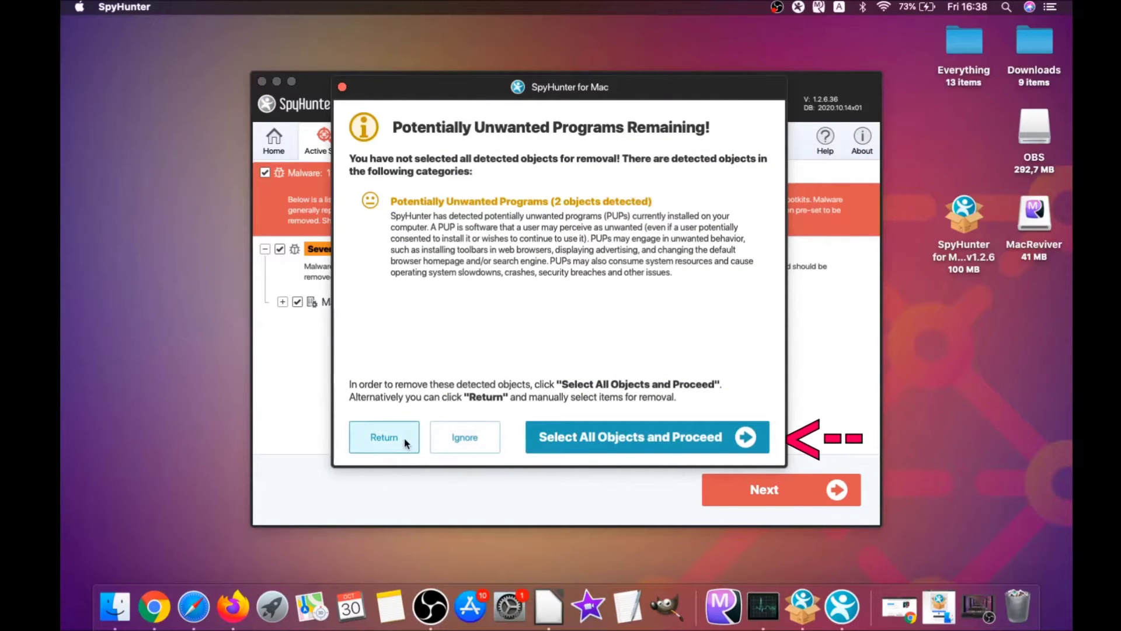
click(448, 442)
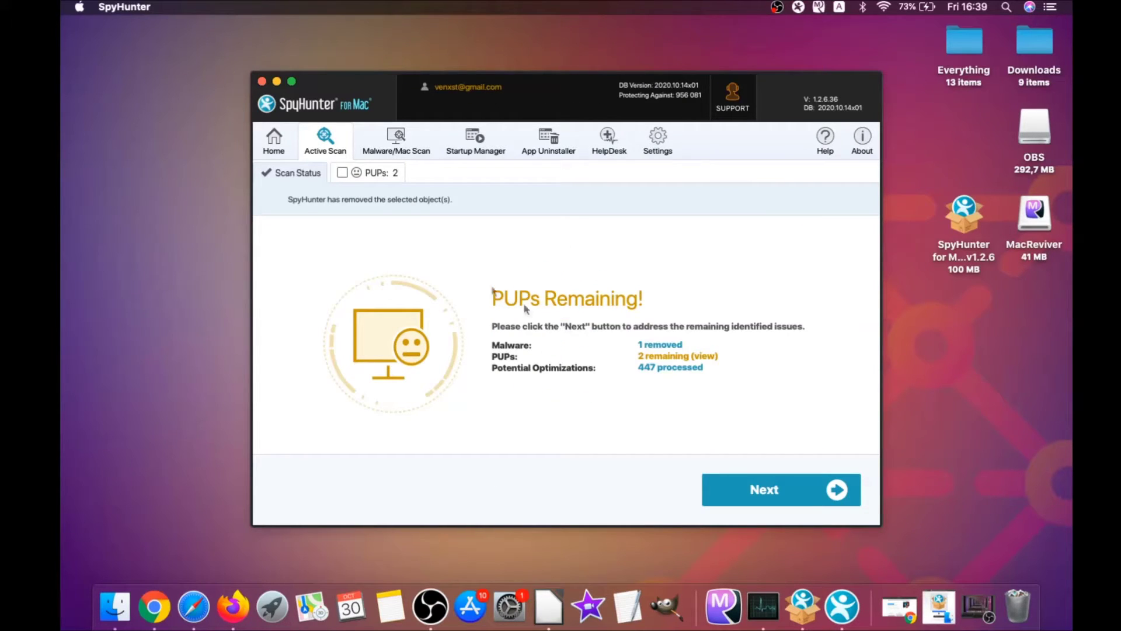
- Remove both MacReviver unwanted programs from the PUPs list and finish remediation
click(379, 173)
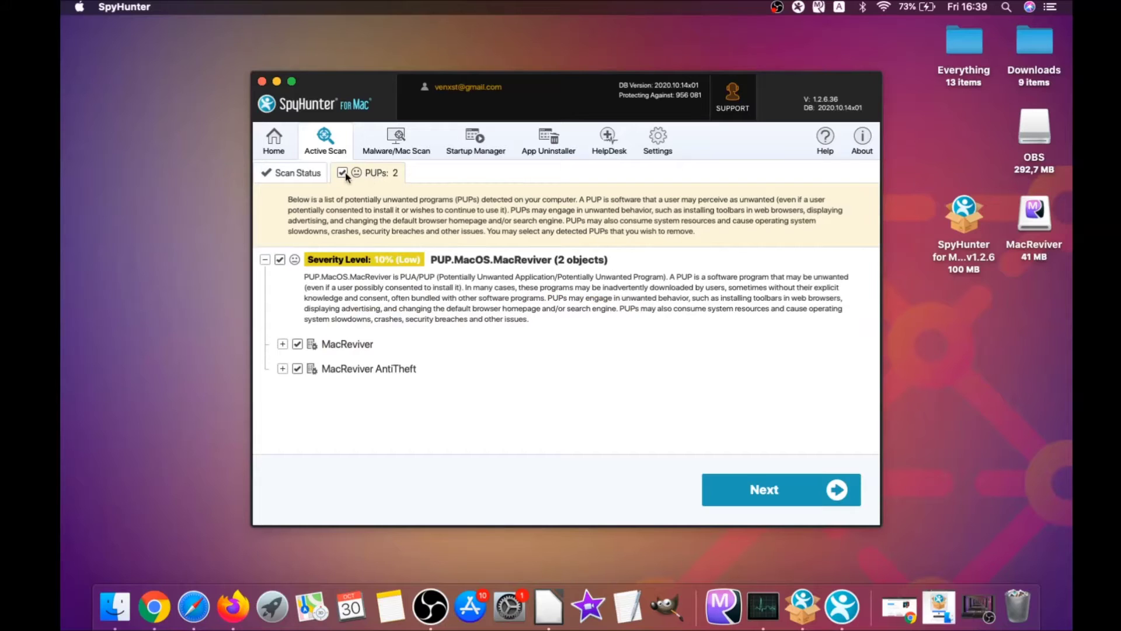
click(780, 485)
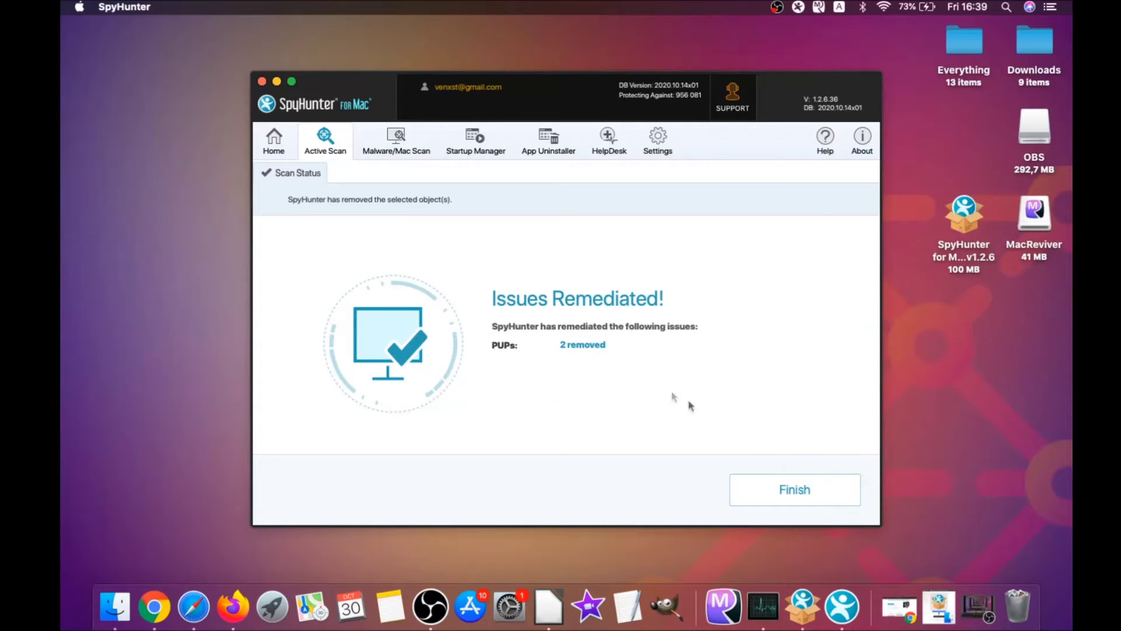
click(799, 490)
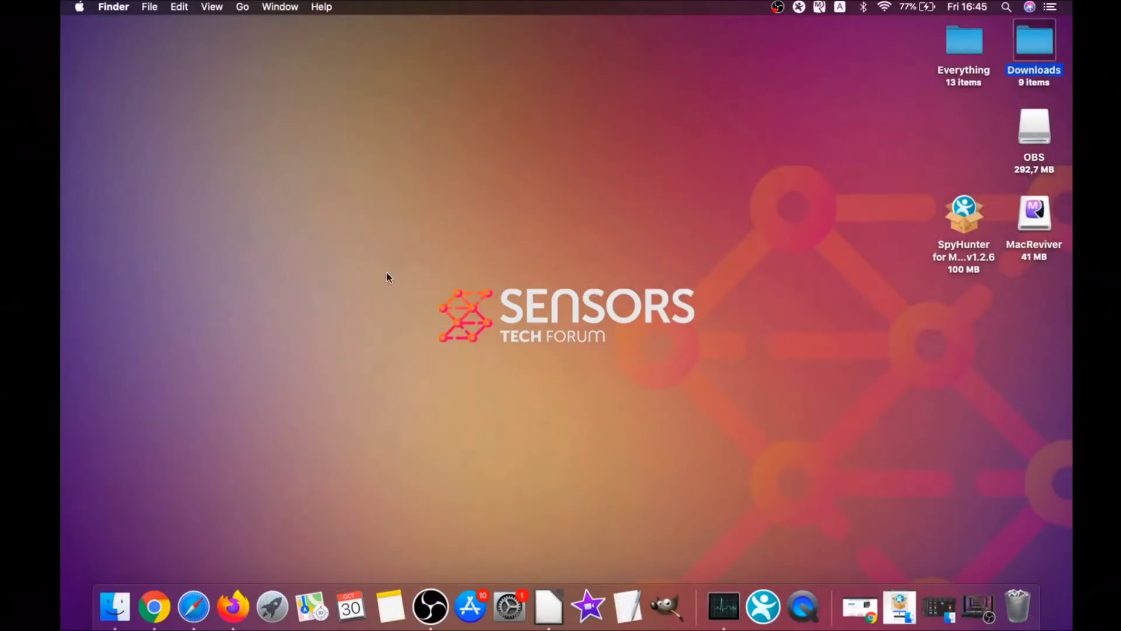
- Move MacReviver.app from the Applications folder into the Bin
click(243, 8)
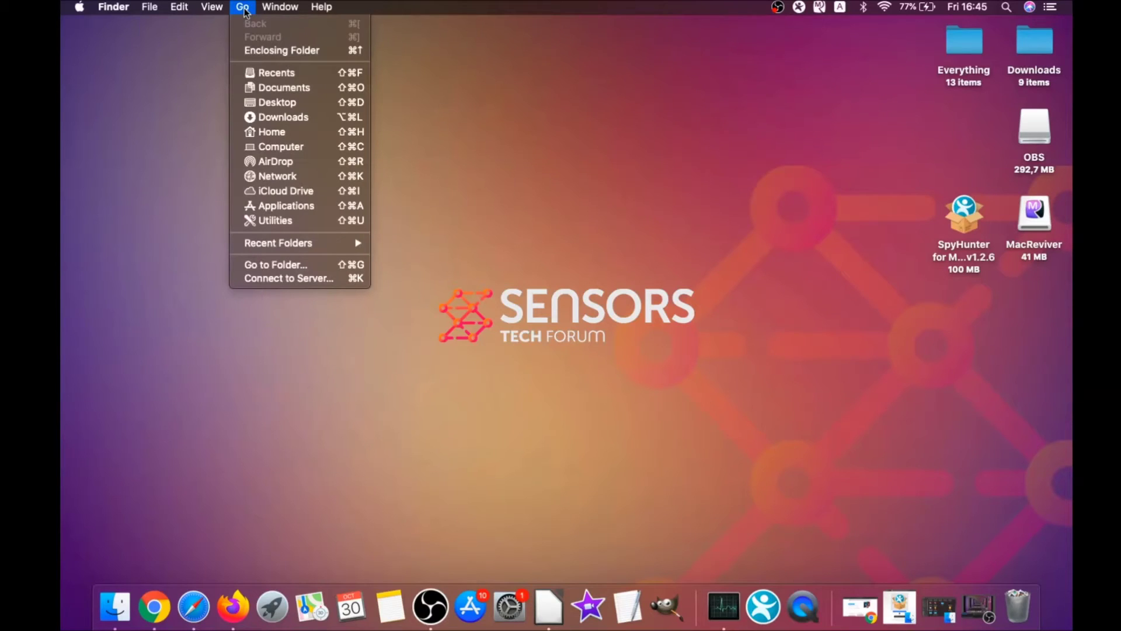
click(282, 206)
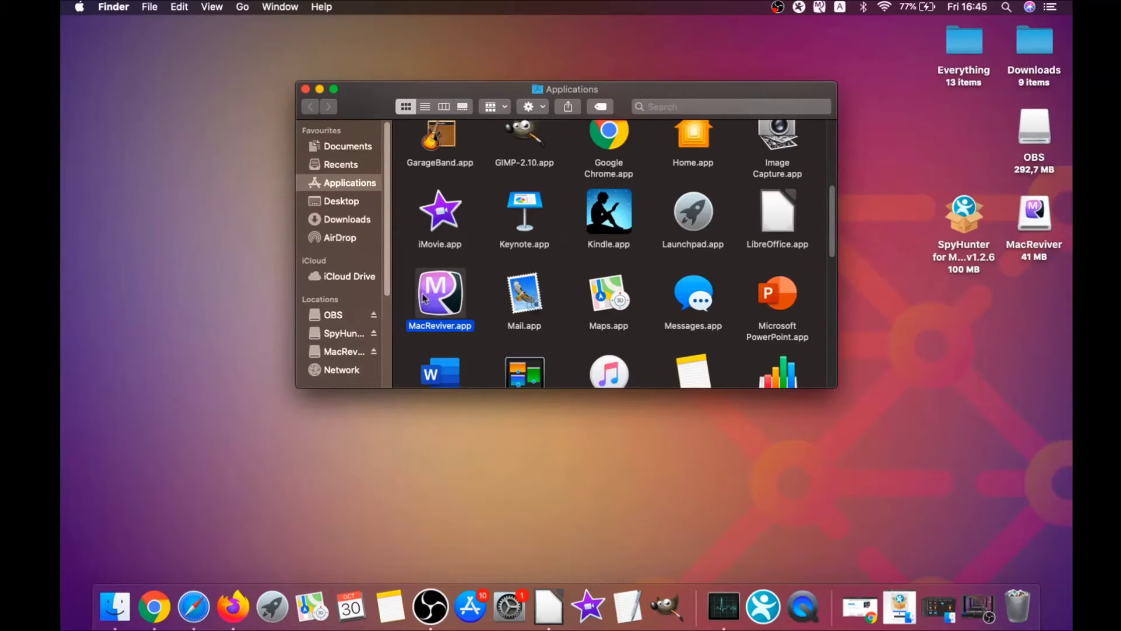
drag(487, 289, 1016, 598)
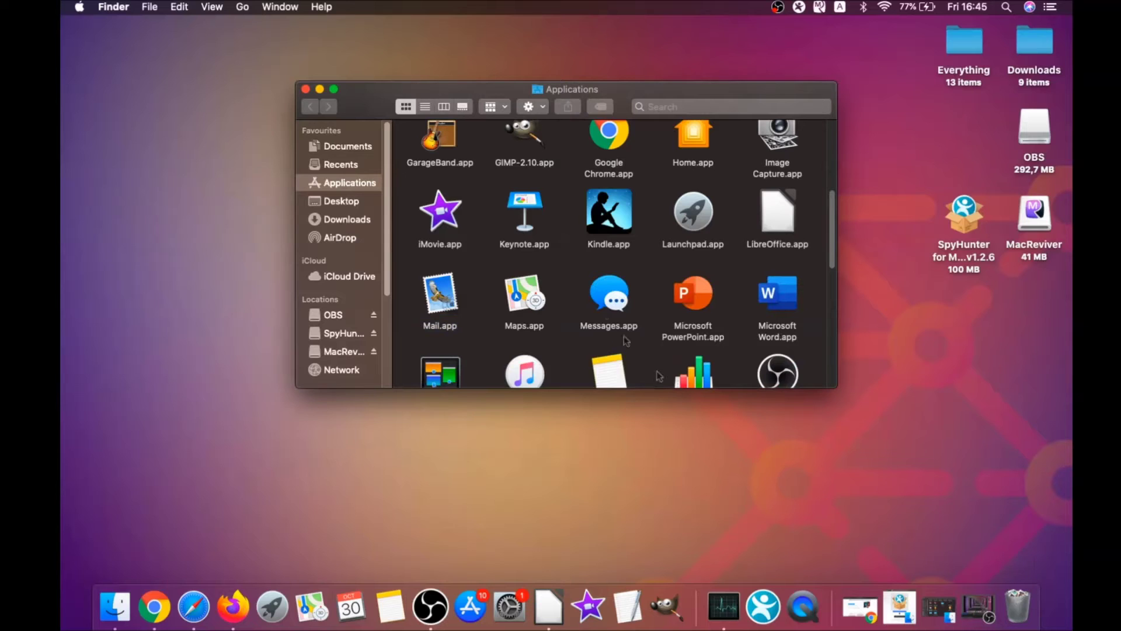
click(306, 91)
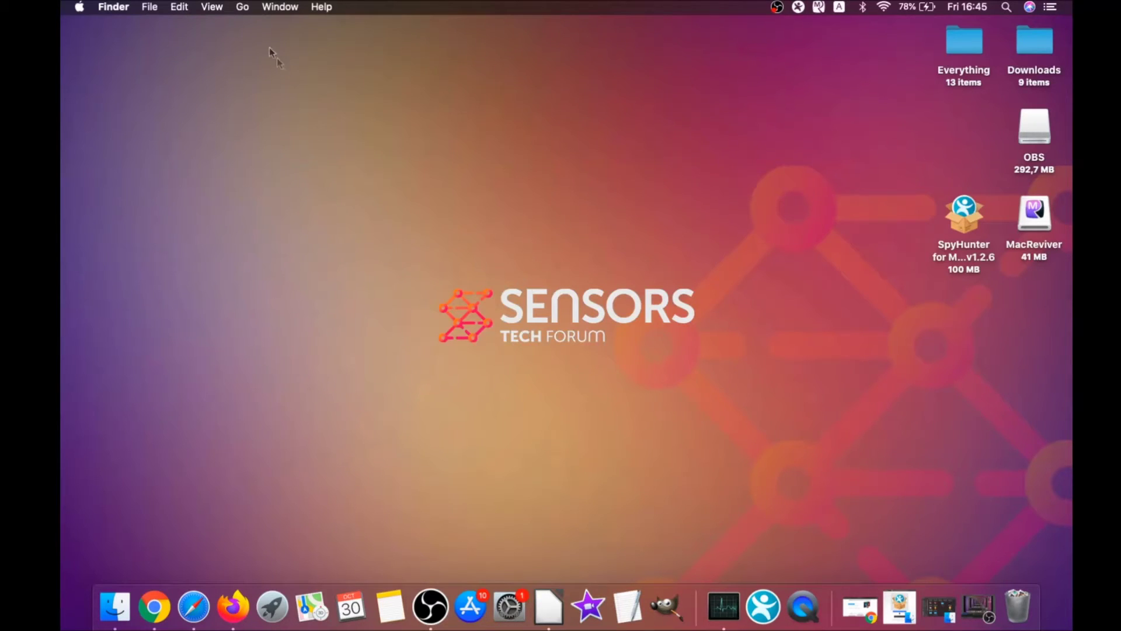
- Open Activity Monitor from the Utilities folder to inspect running processes
click(245, 11)
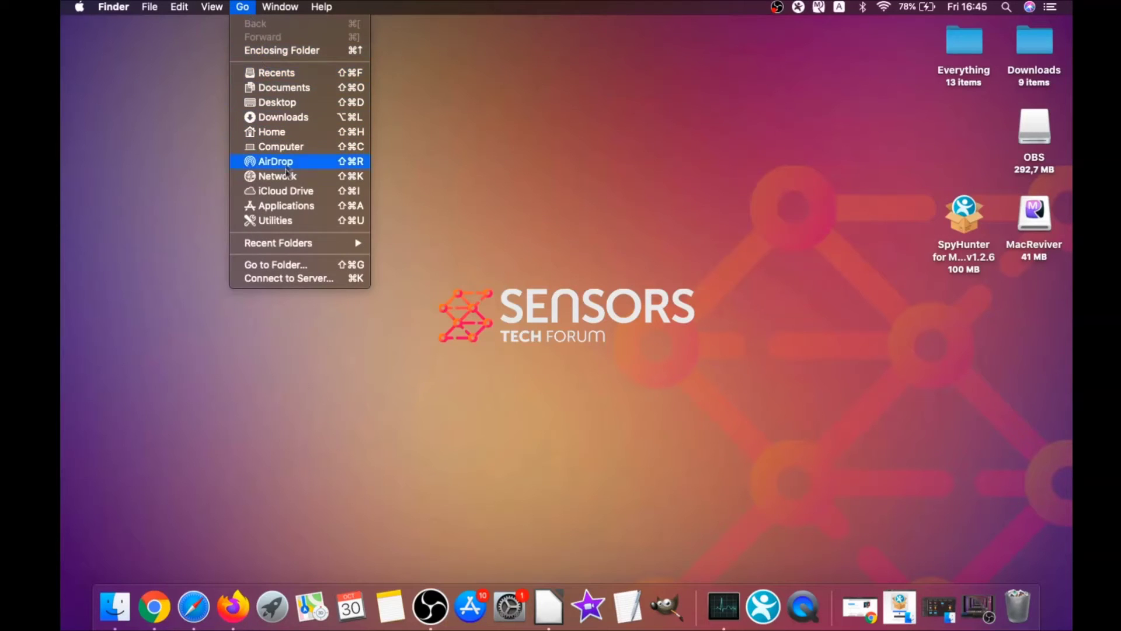
click(294, 223)
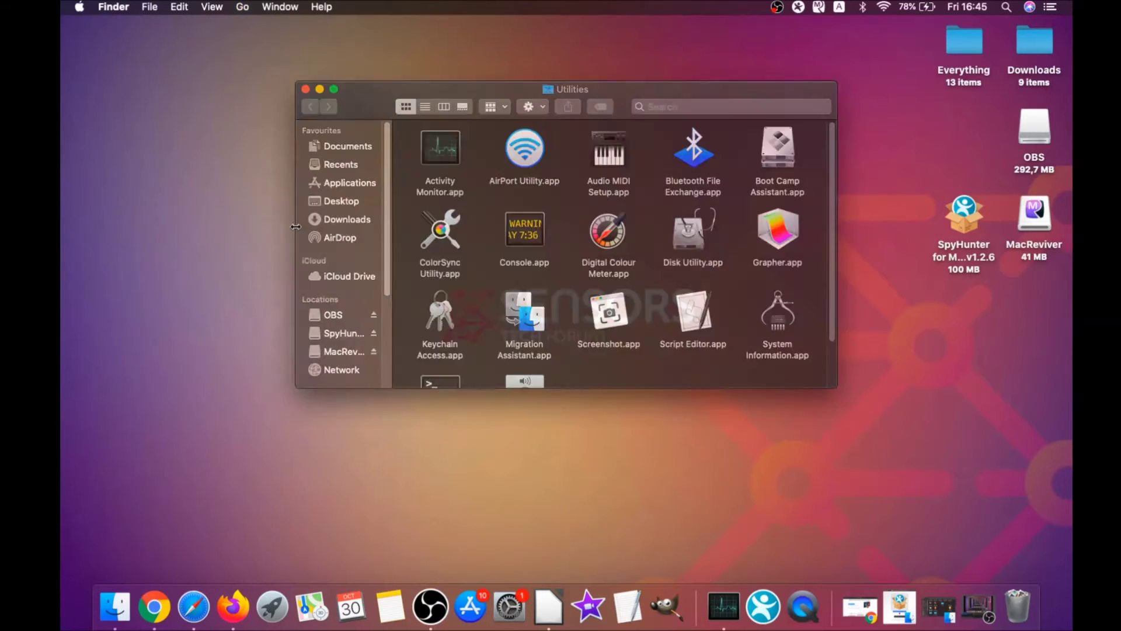
double_click(440, 154)
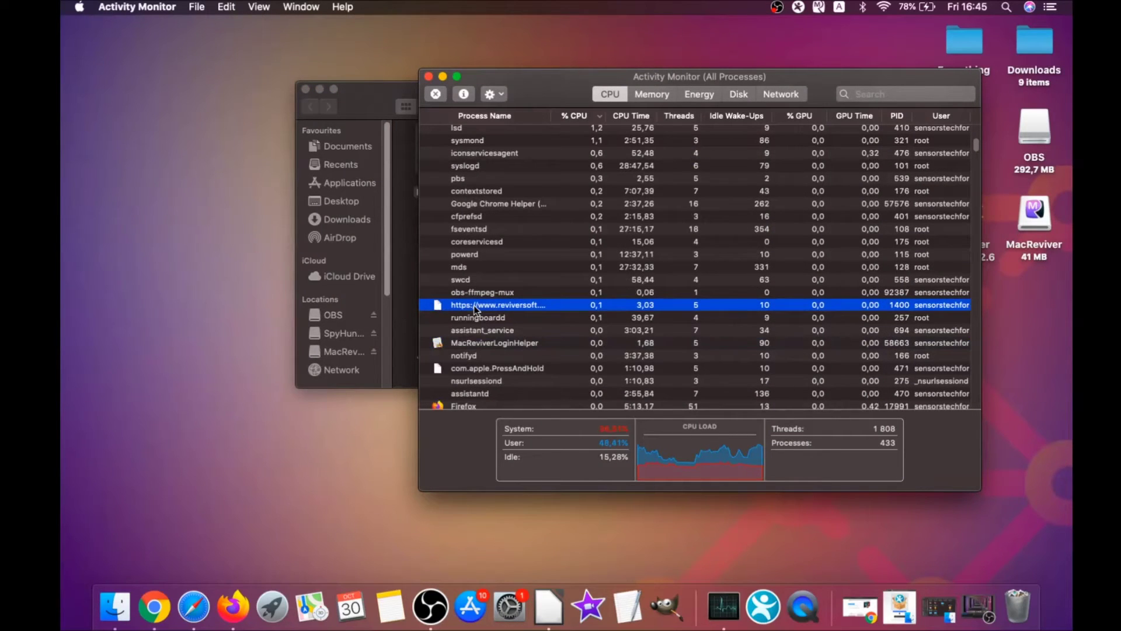
scroll(477, 307, down, 5)
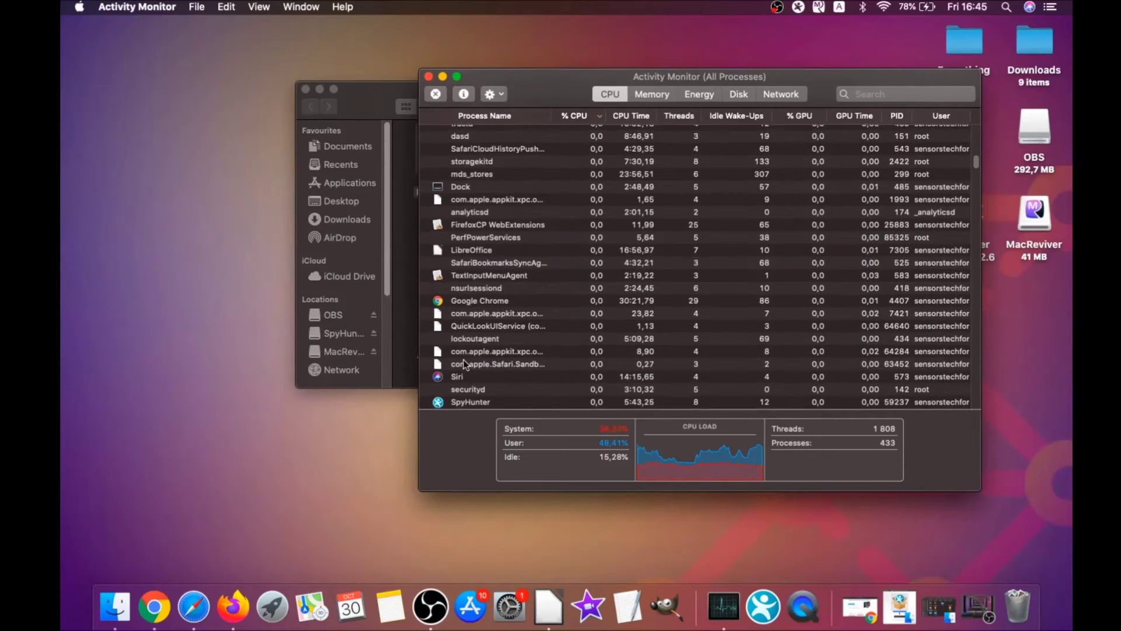
scroll(464, 359, down, 3)
scroll(467, 351, down, 2)
scroll(469, 342, up, 3)
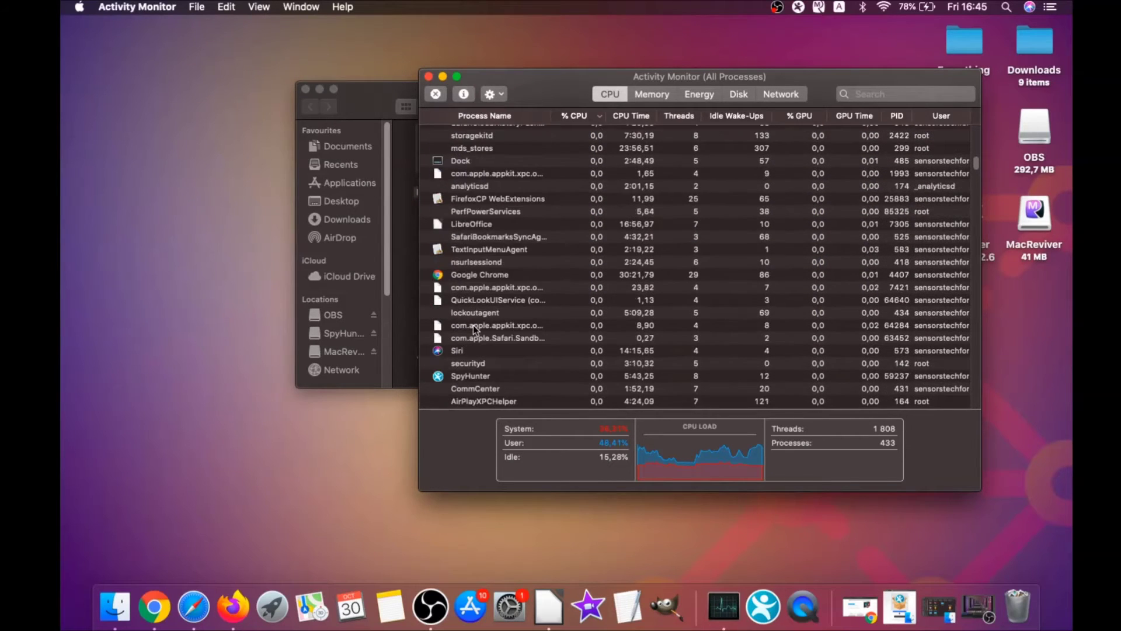
scroll(473, 324, up, 2)
scroll(473, 325, up, 3)
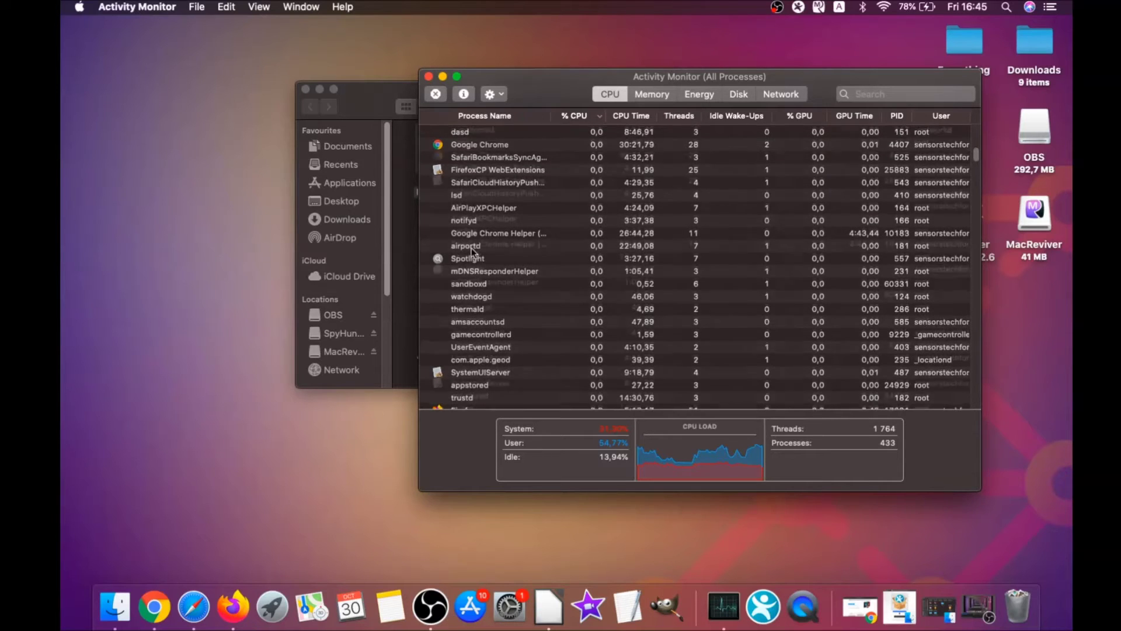
- Select the lsd process and cancel quitting it
click(470, 241)
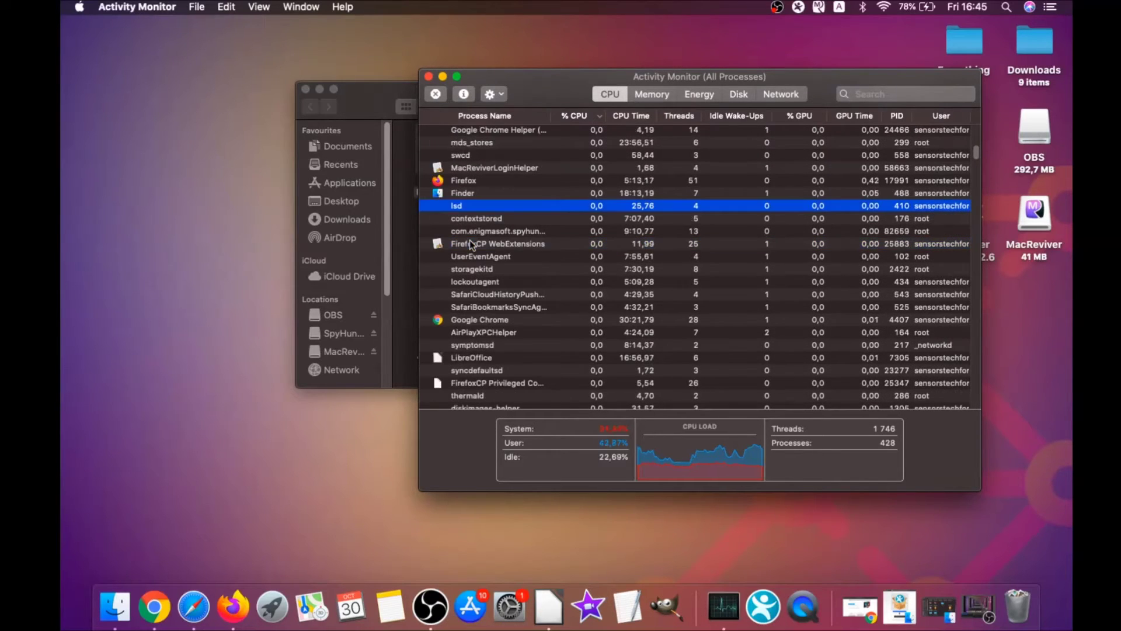
click(435, 93)
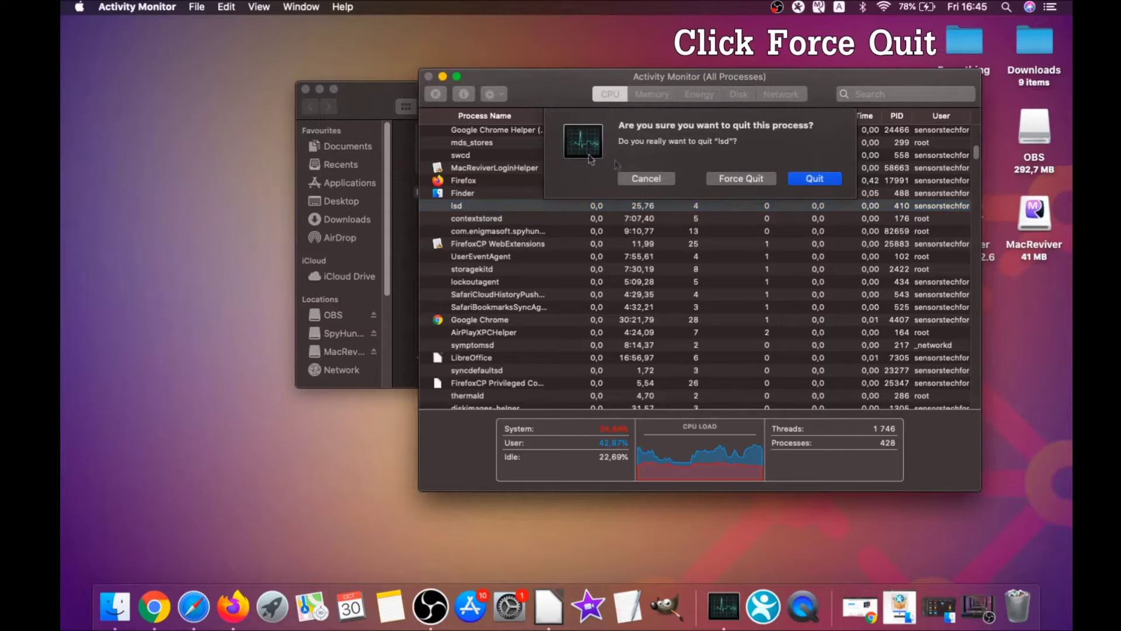
click(754, 179)
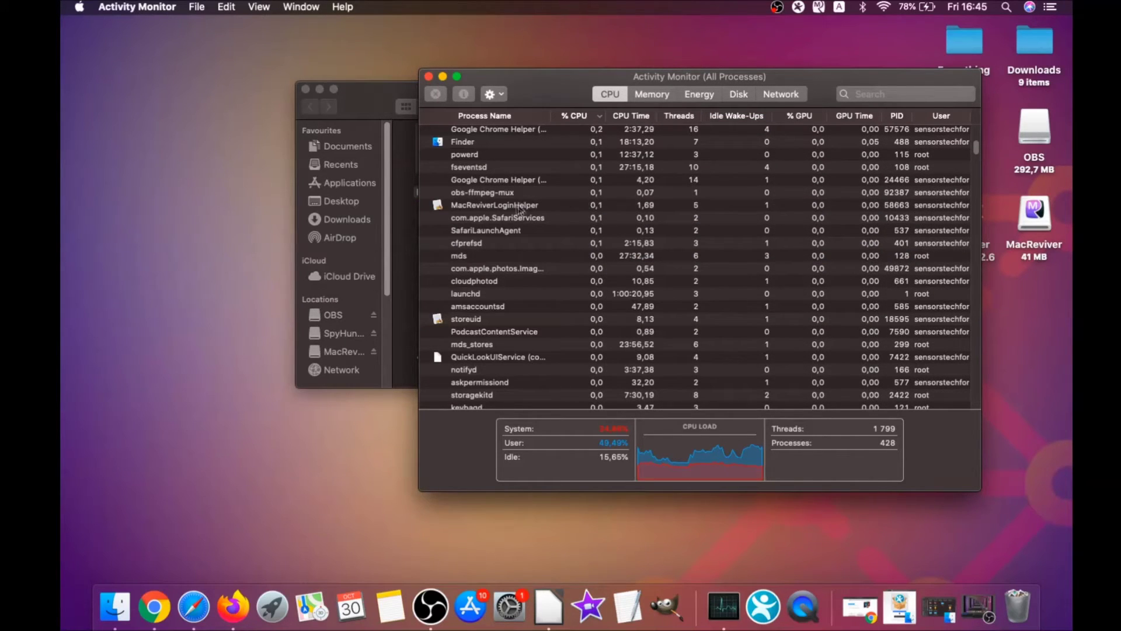
- Force quit MacReviverLoginHelper, then close Activity Monitor and the Utilities window
click(517, 207)
click(441, 95)
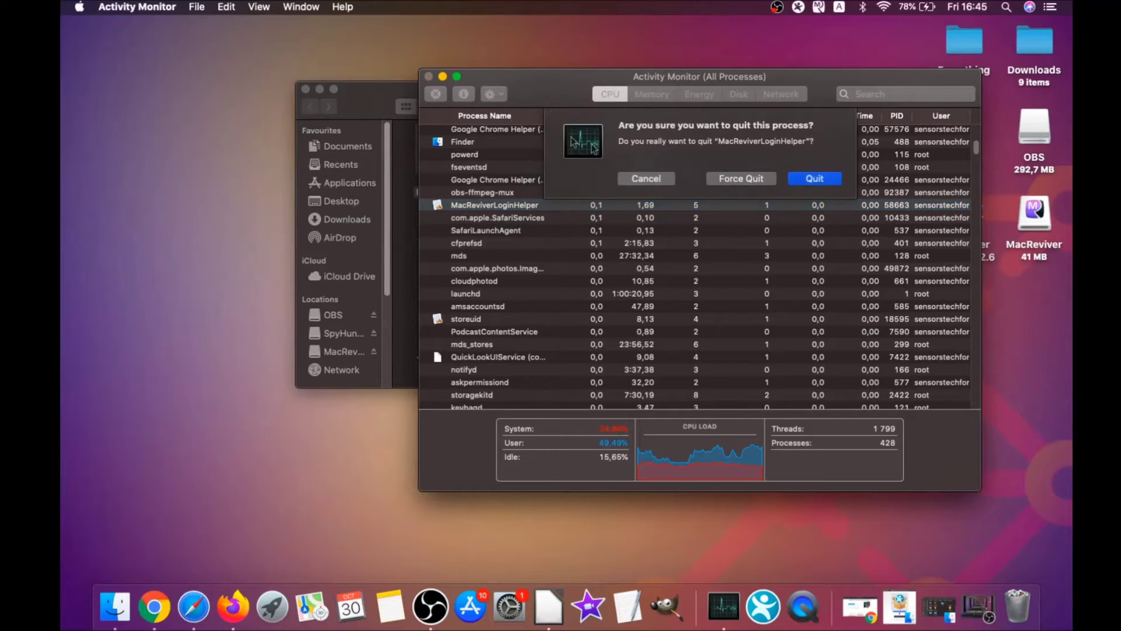
click(728, 180)
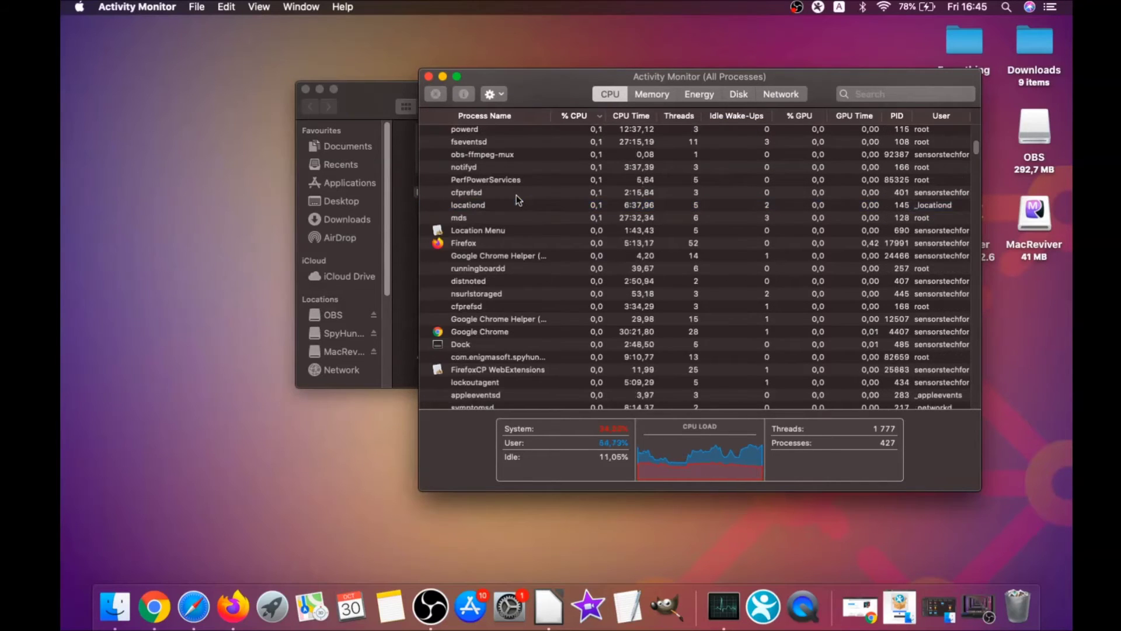
scroll(516, 201, up, 3)
scroll(514, 199, up, 3)
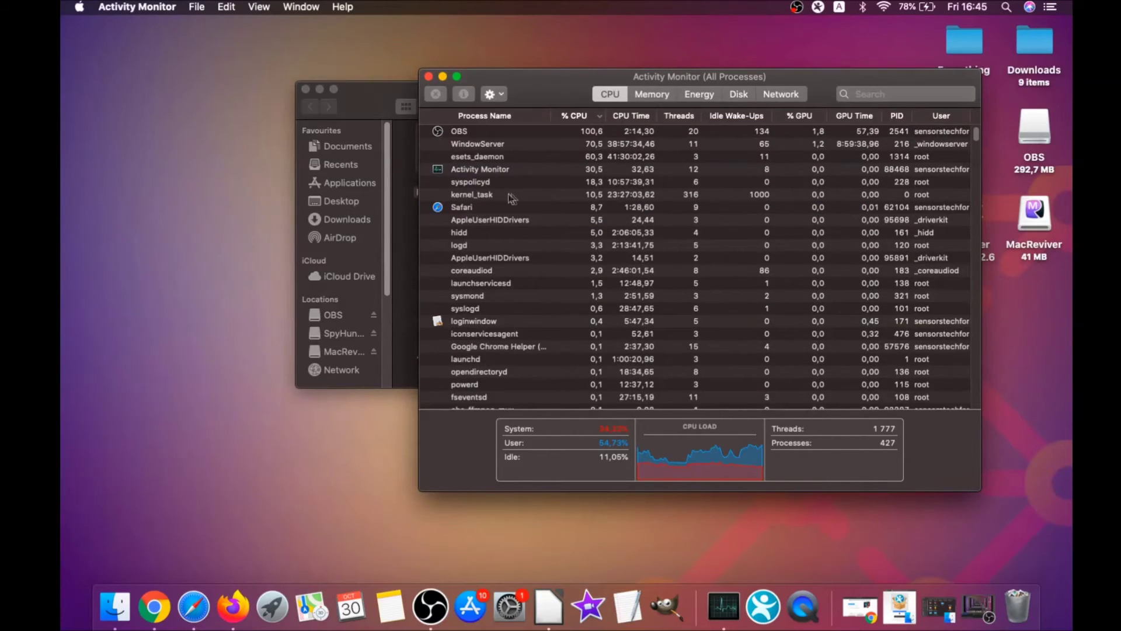
click(428, 76)
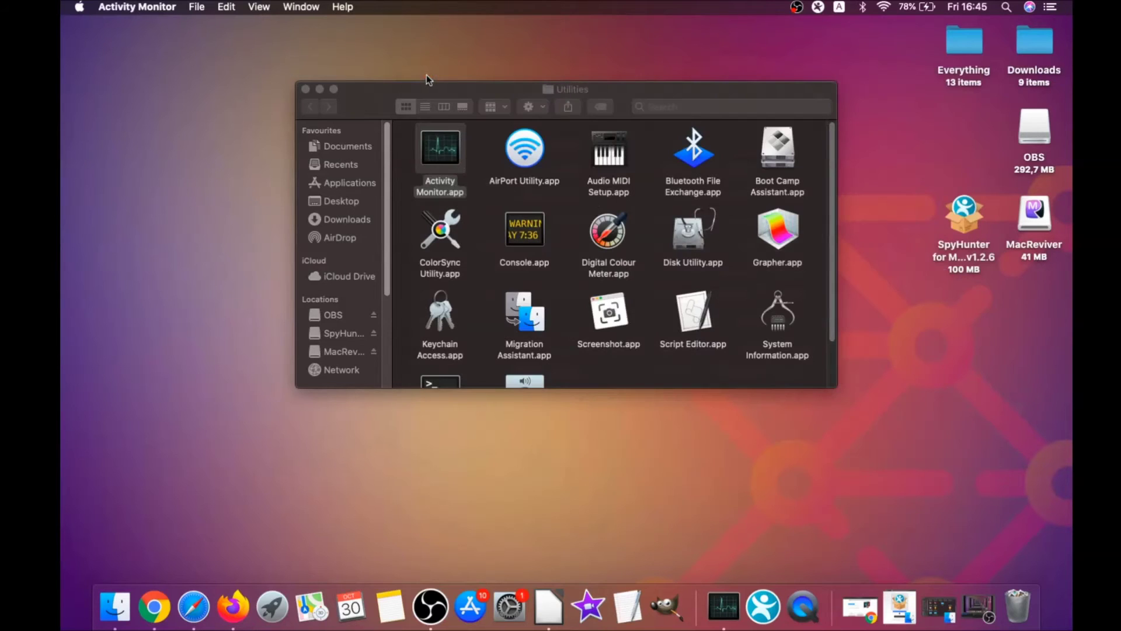
click(306, 90)
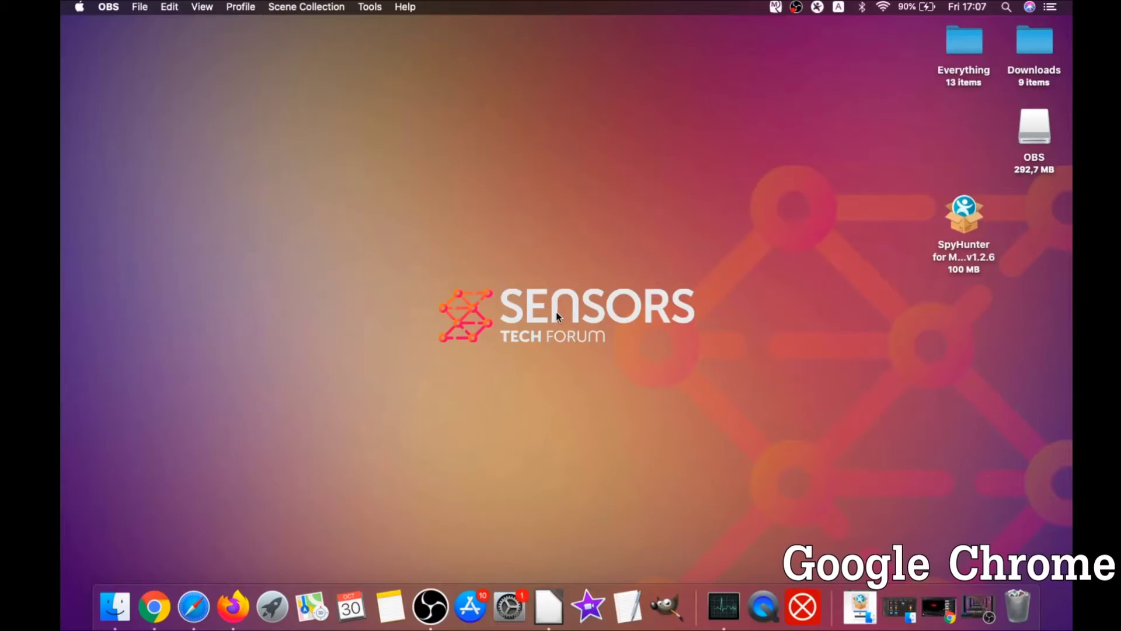
- Launch Chrome and go to about://settings/clearBrowserData
click(155, 606)
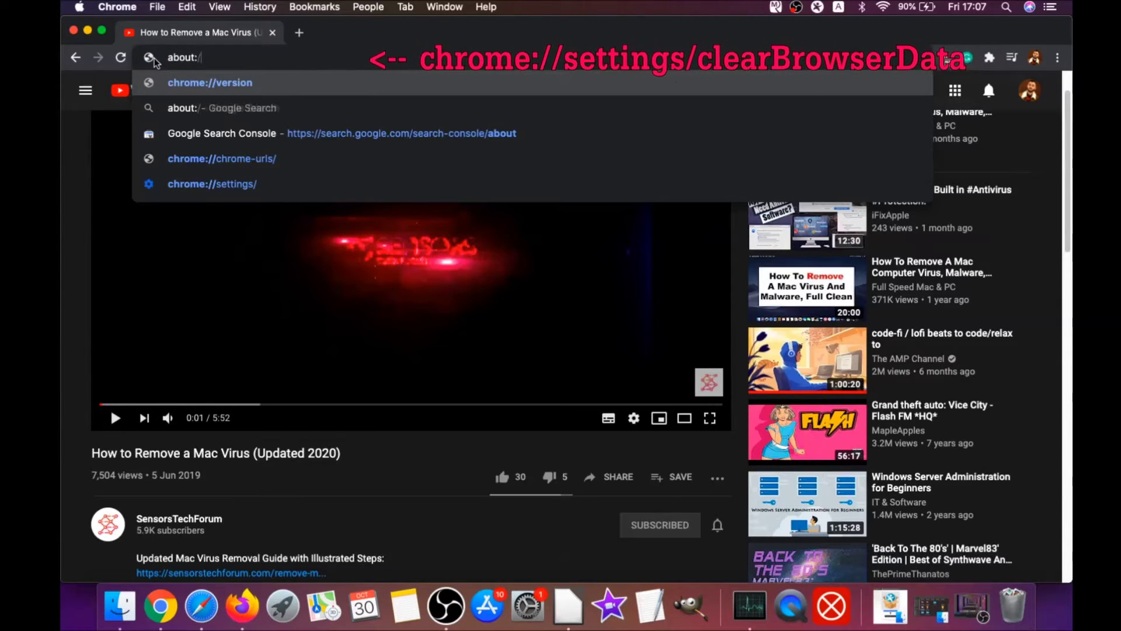
text(/settings)
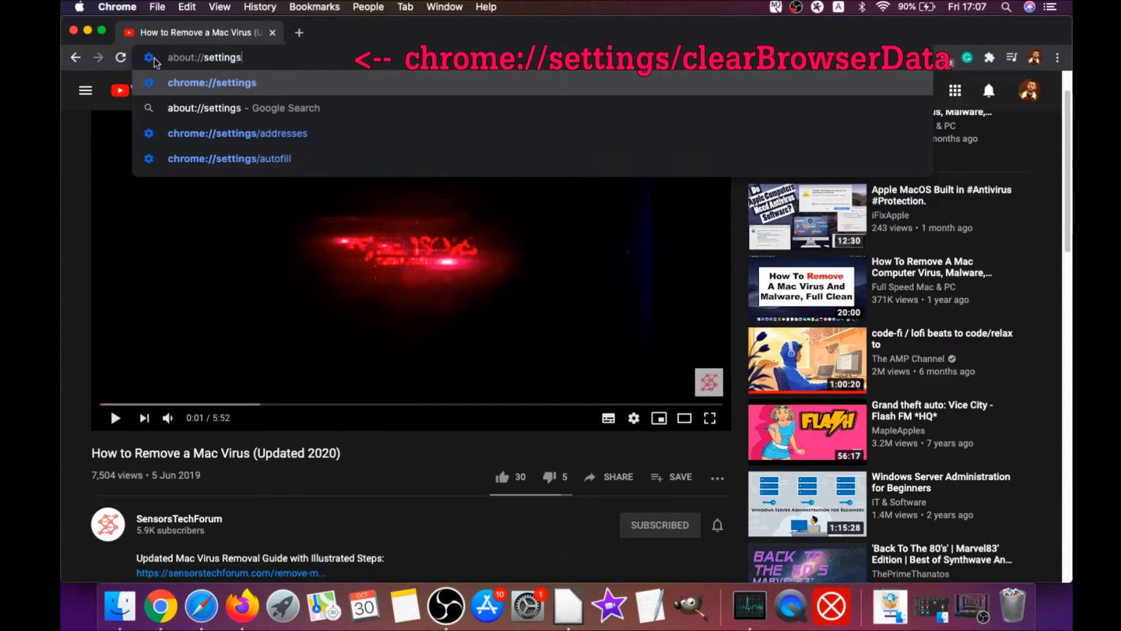
text(/clear)
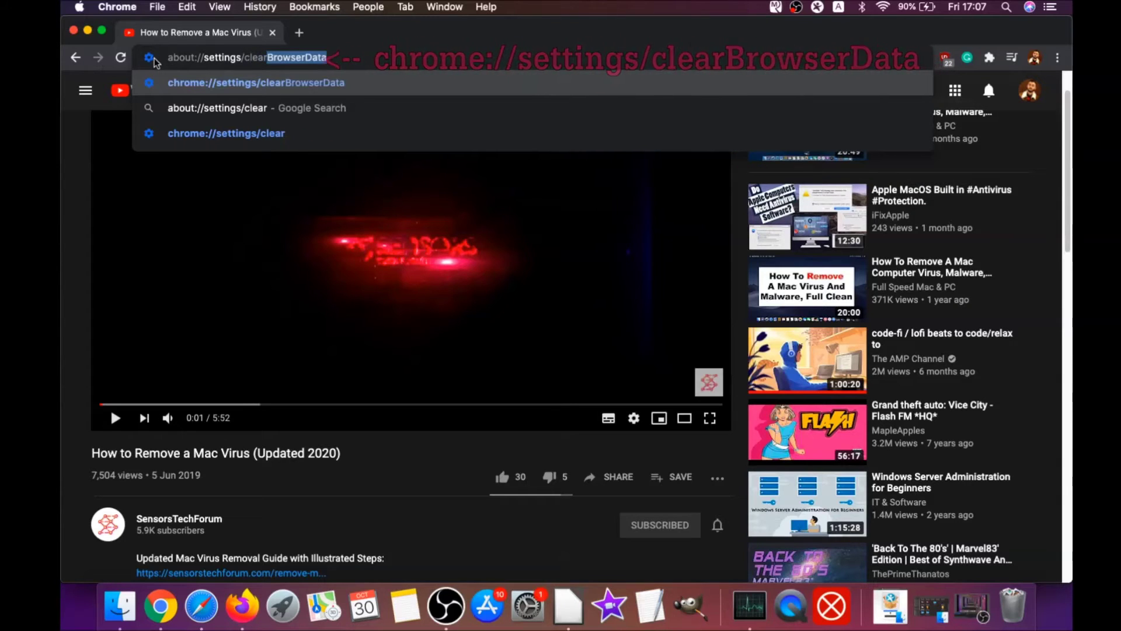
text(BrowserData)
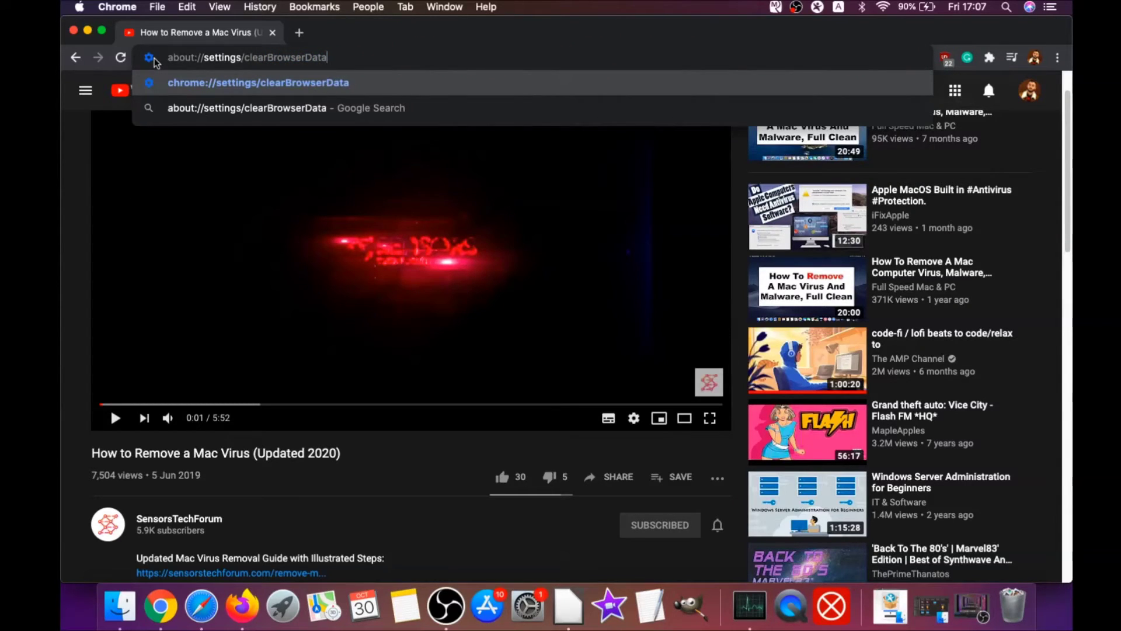
key(Return)
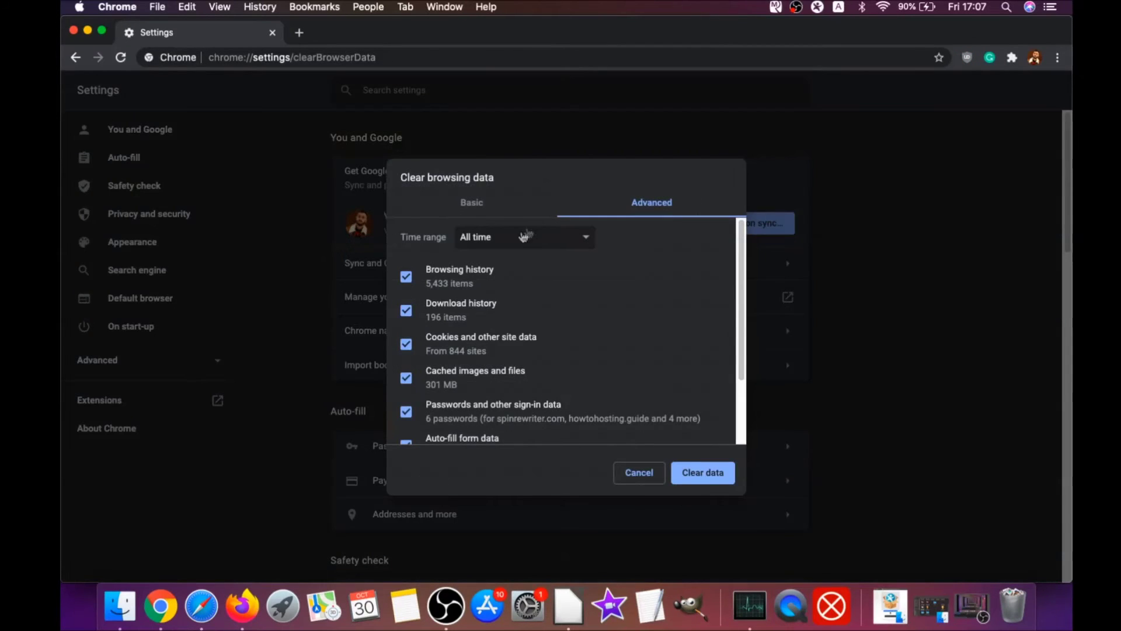
- Clear All time browsing data while keeping passwords and sign-in data
click(523, 236)
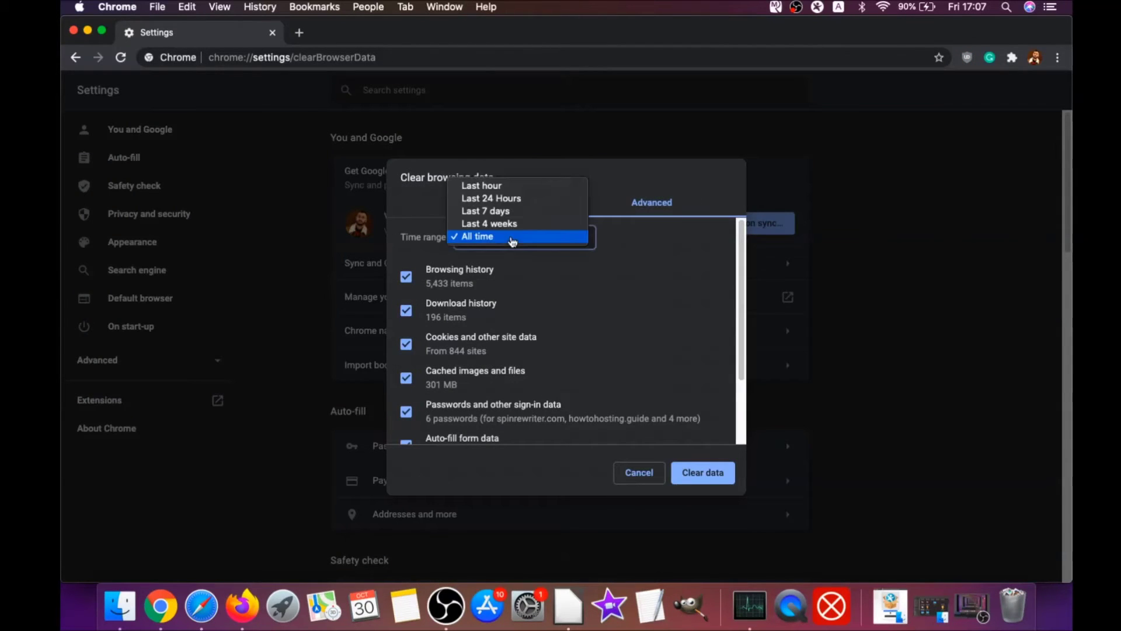
click(477, 238)
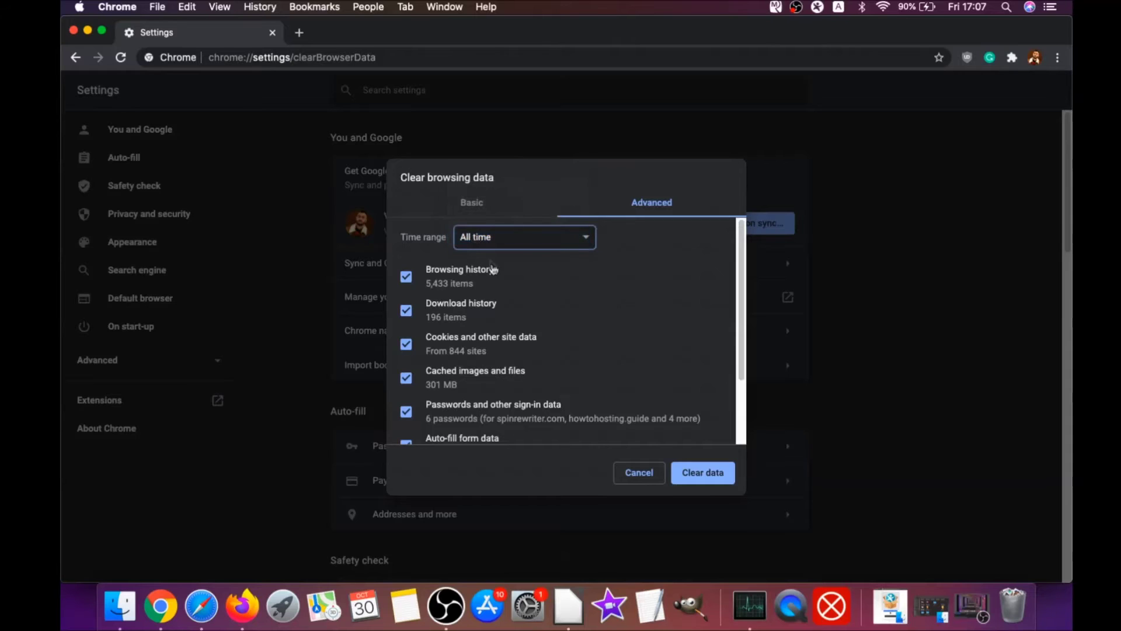
scroll(473, 269, down, 1)
scroll(458, 281, down, 2)
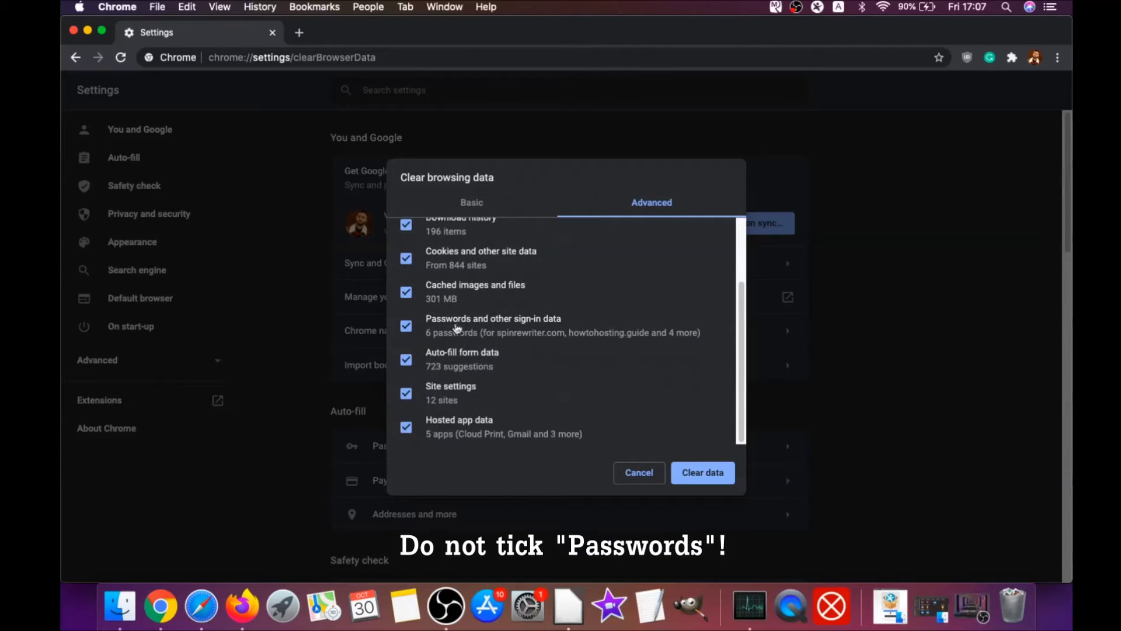
click(455, 326)
scroll(458, 311, up, 1)
scroll(460, 303, up, 2)
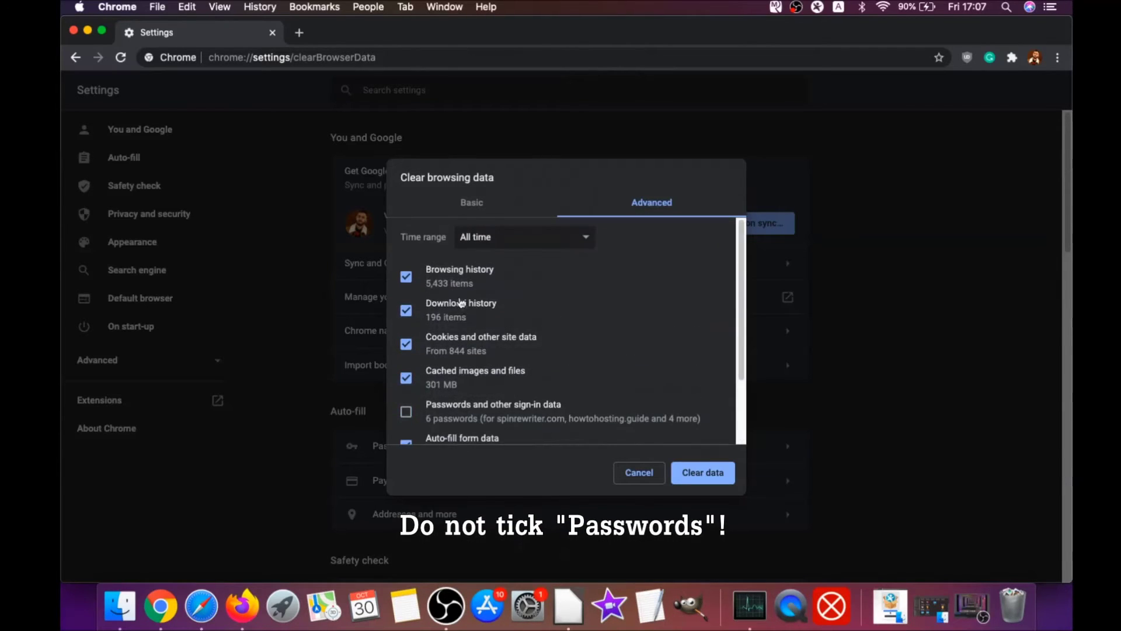
scroll(441, 342, down, 3)
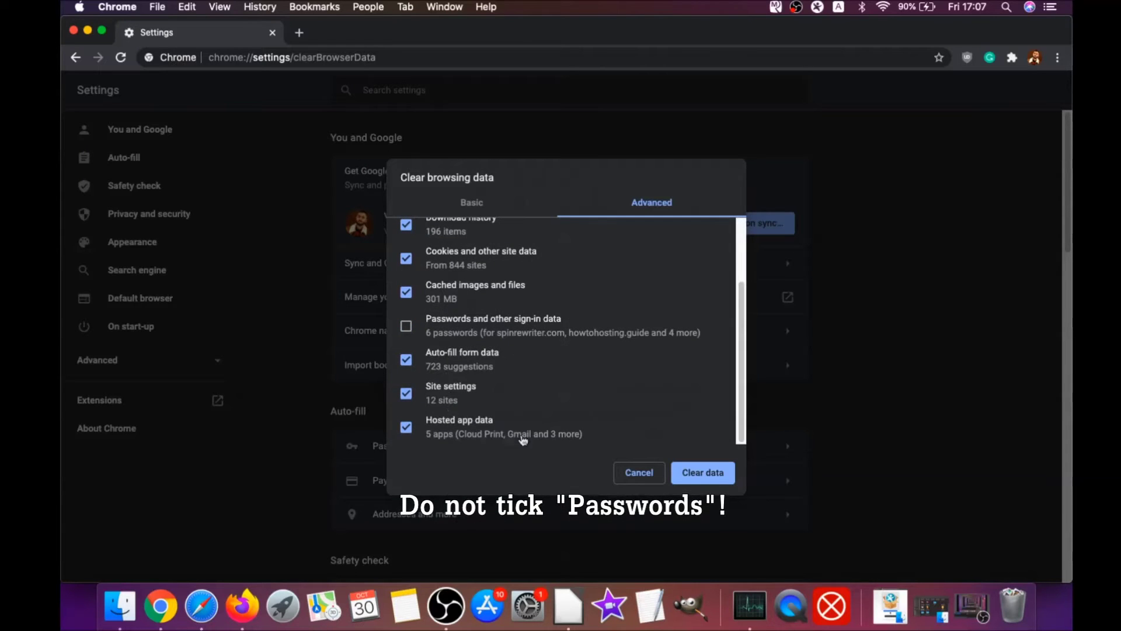
click(699, 472)
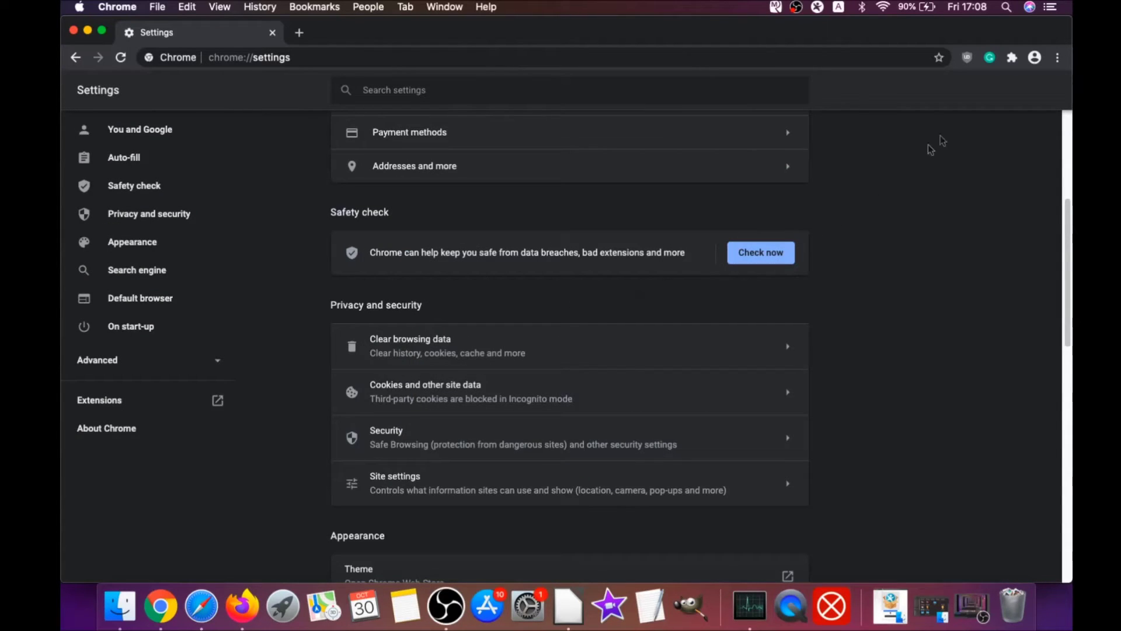
- Remove the uBlock Origin extension via More Tools > Extensions and minimise Chrome
click(1057, 58)
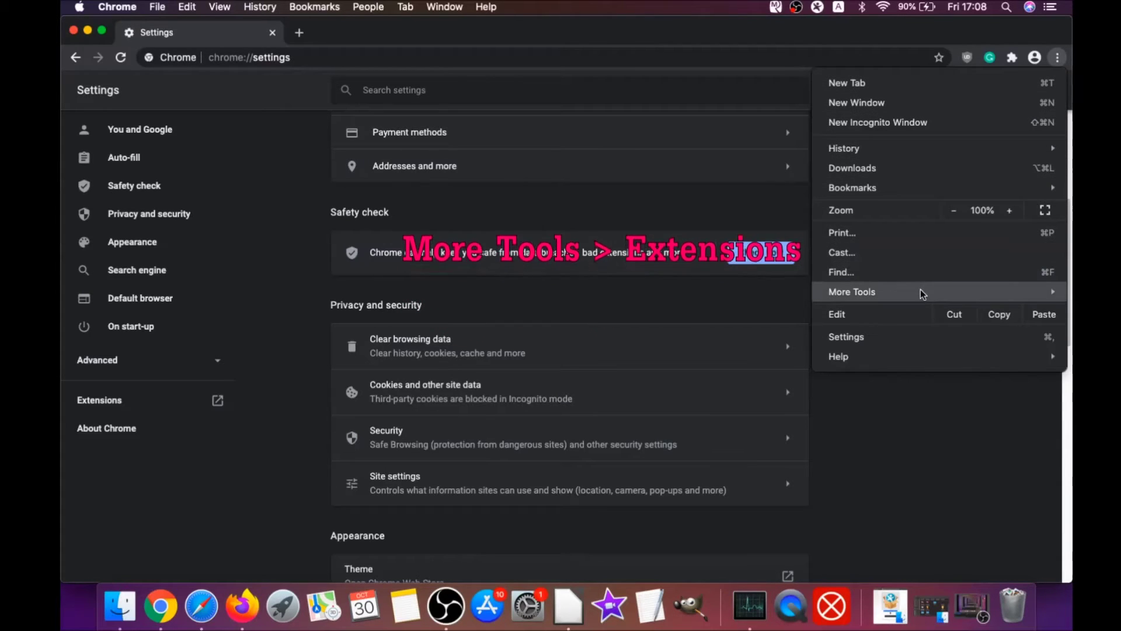
mouse_move(939, 292)
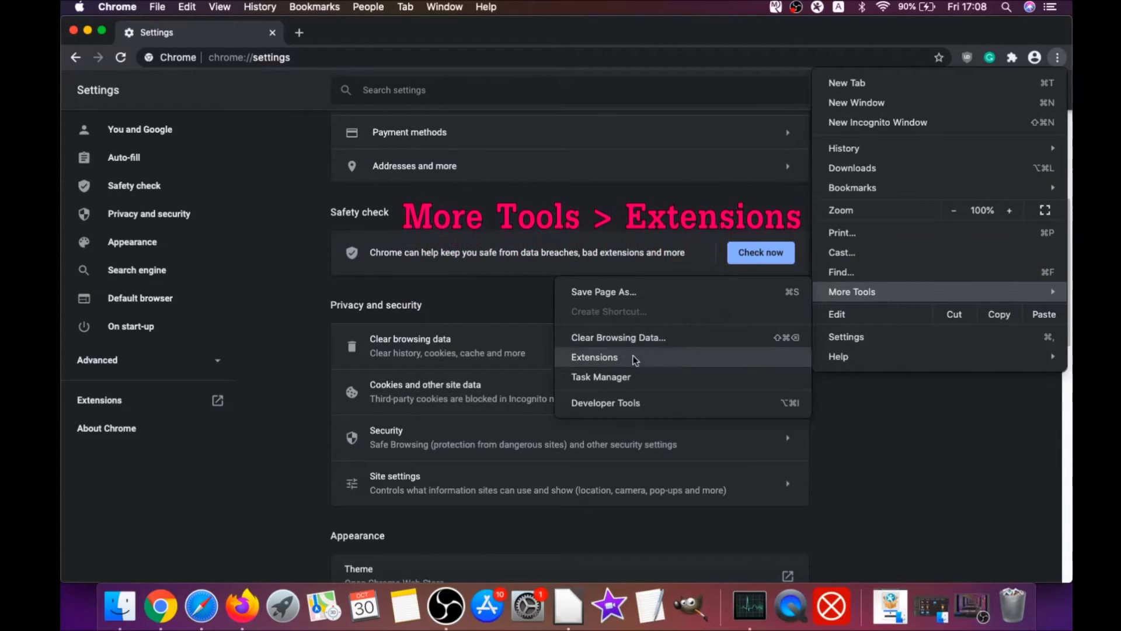
click(634, 356)
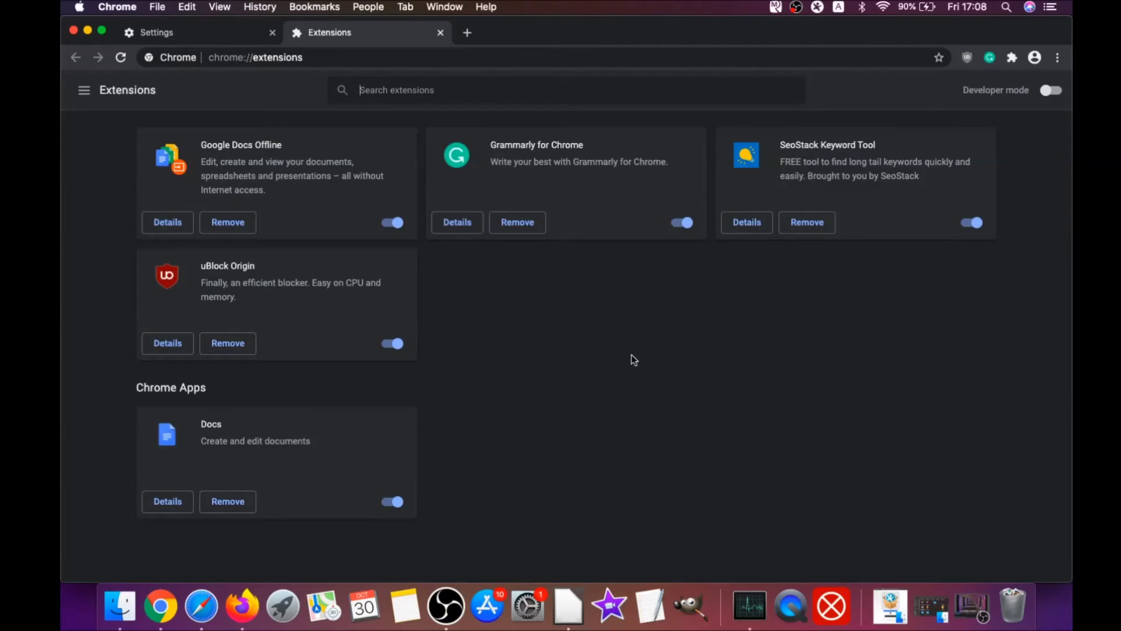
click(219, 346)
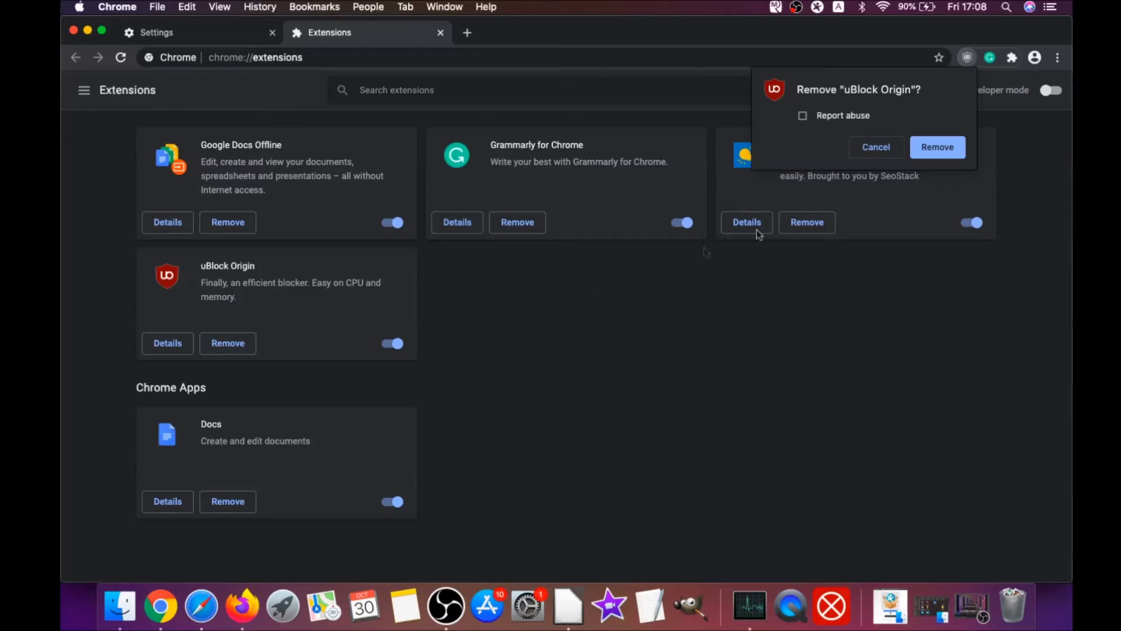
click(953, 147)
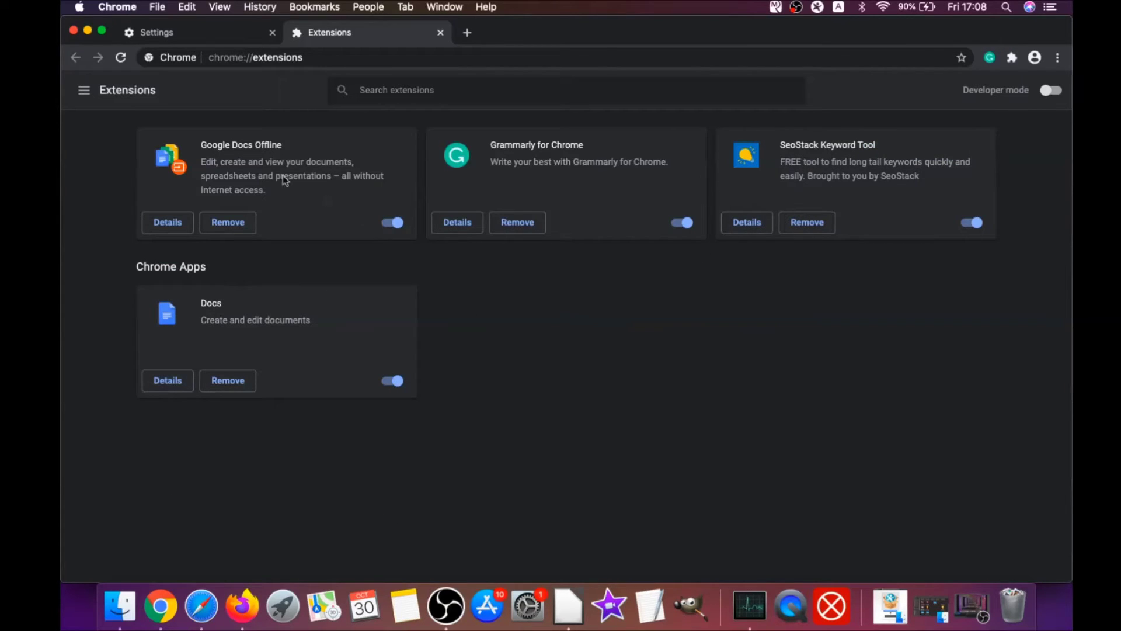
click(87, 31)
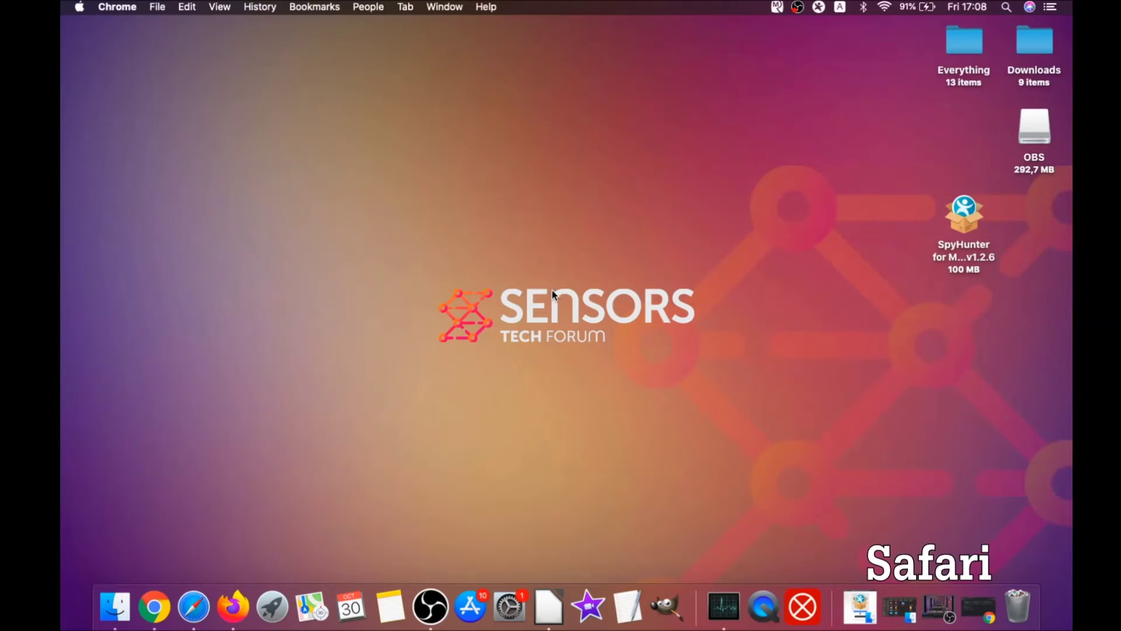
- Launch Safari and open its Preferences to the General tab
click(193, 606)
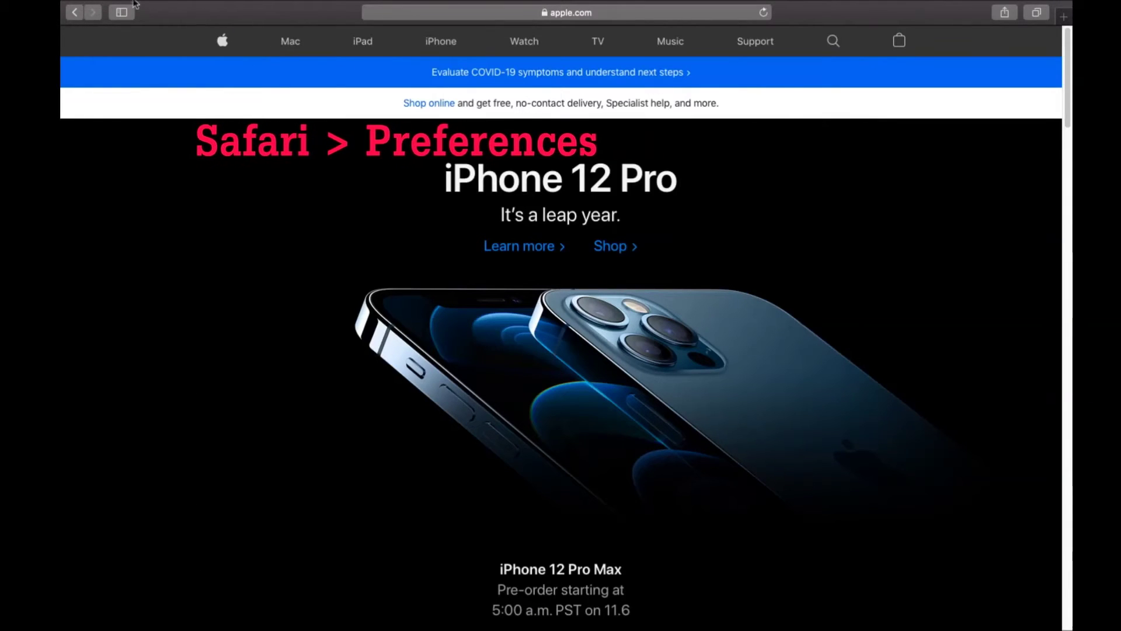
mouse_move(177, 7)
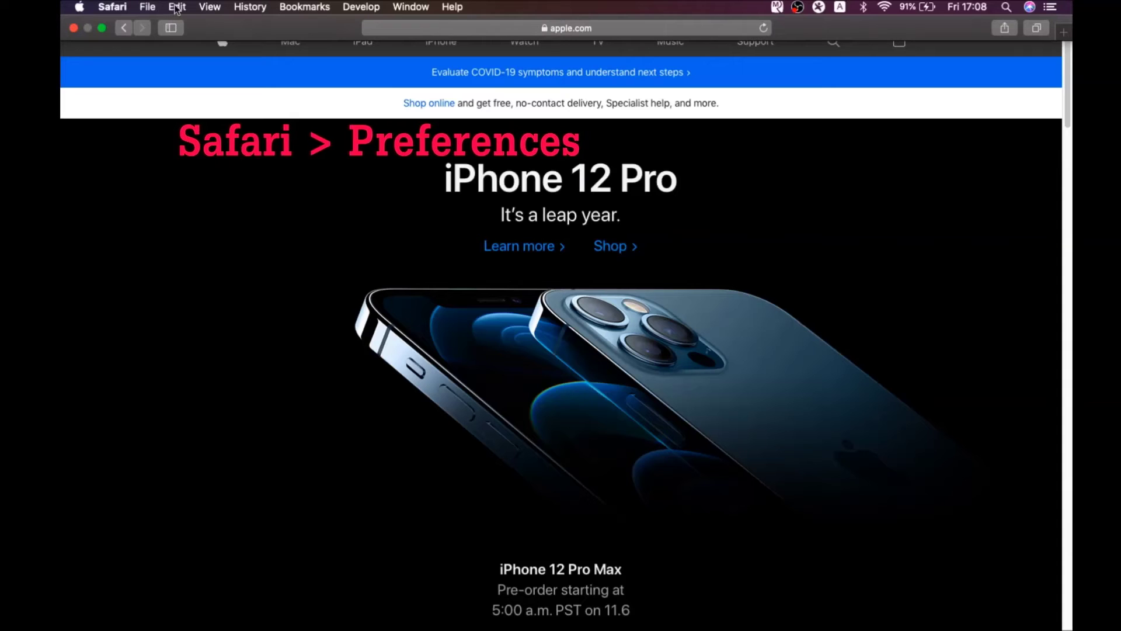
click(112, 7)
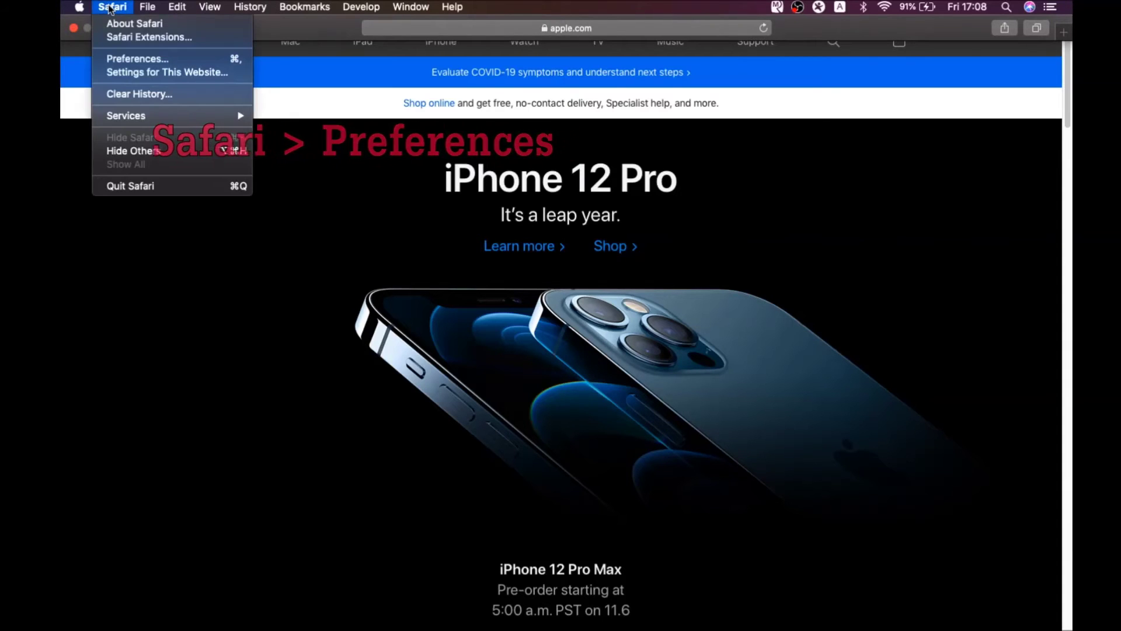
click(143, 62)
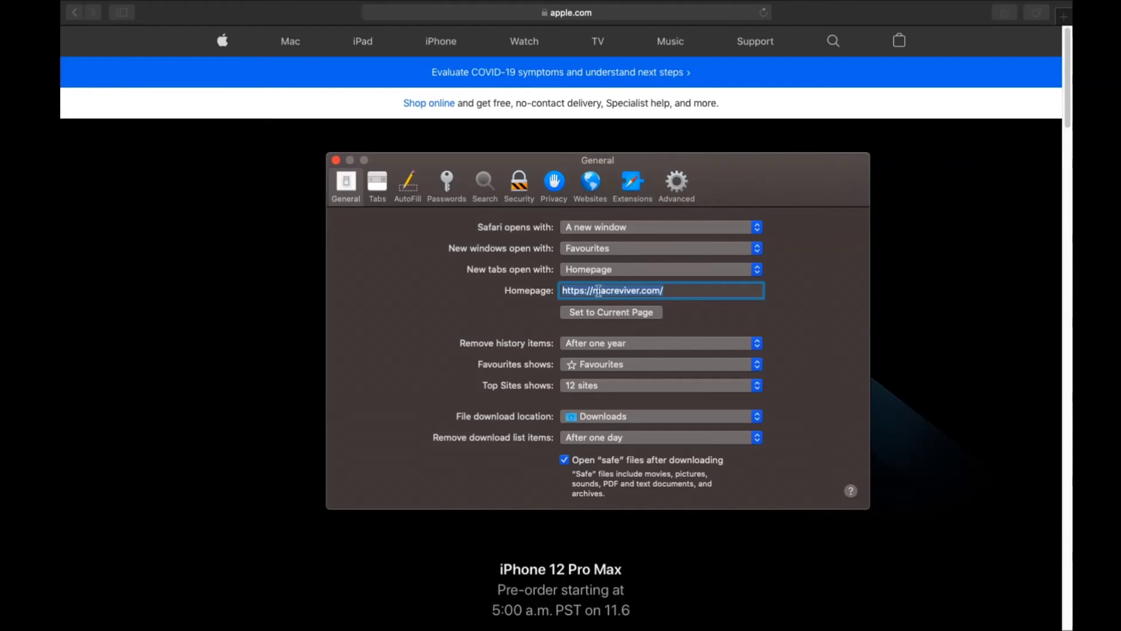
text(www.appl)
- Finish the homepage address, then choose Google as Safari's search engine in the Search settings
click(672, 292)
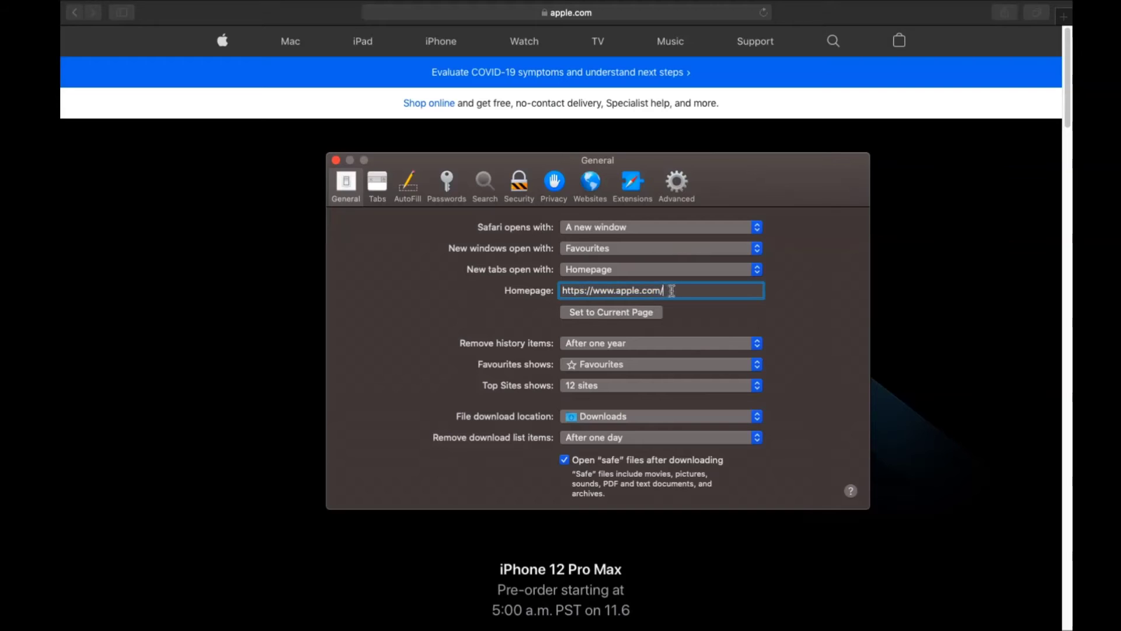
click(488, 183)
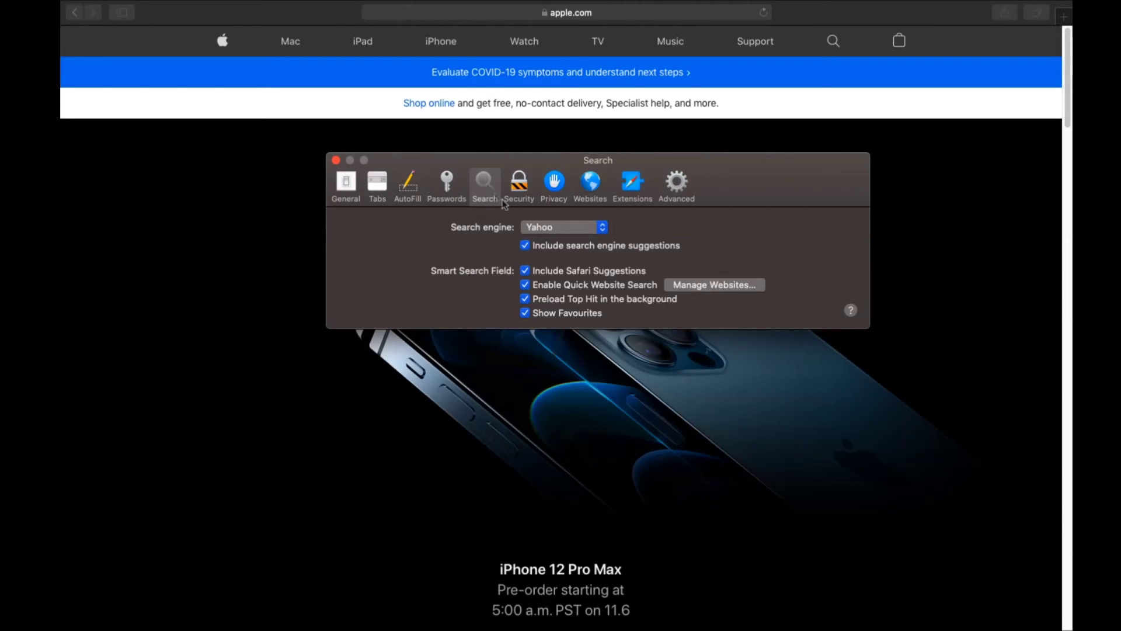
click(539, 227)
click(546, 253)
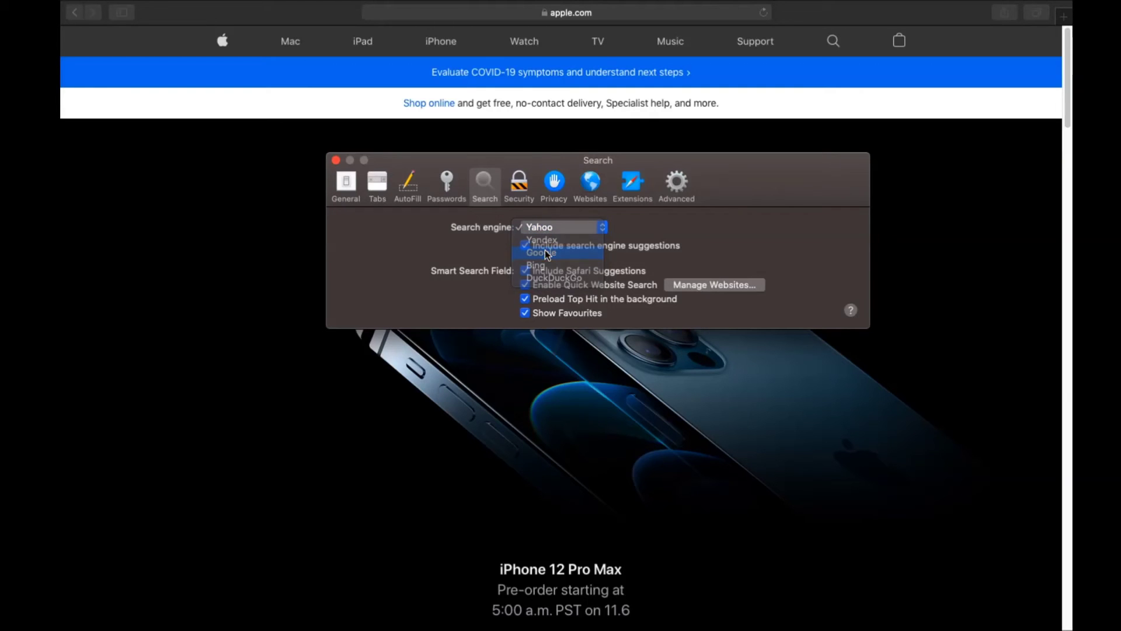
click(628, 186)
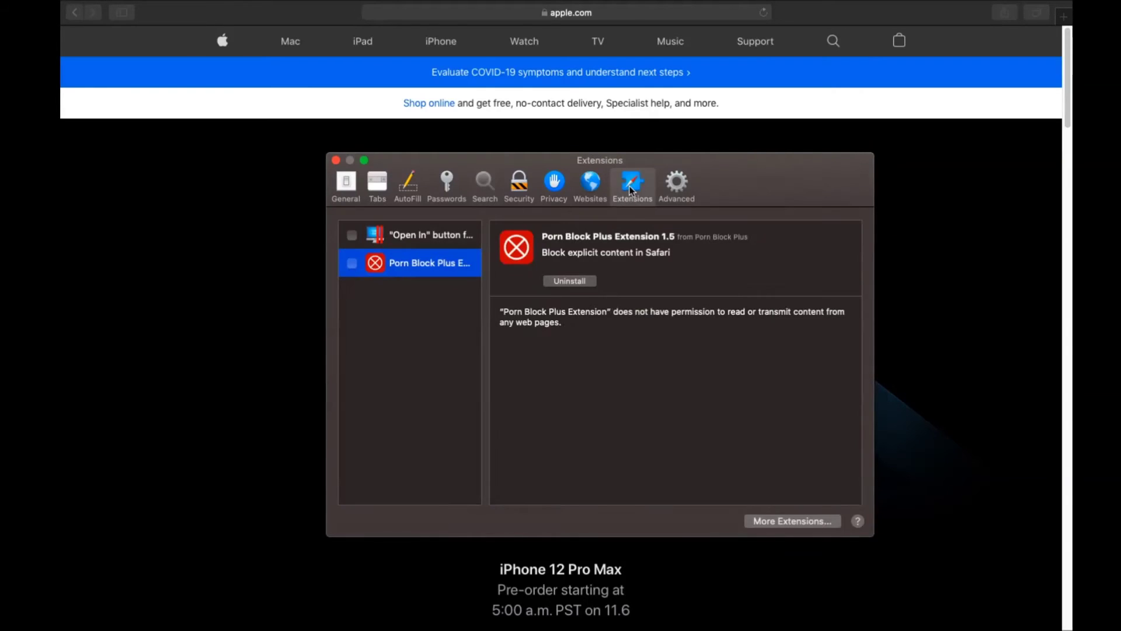
- Uninstall the Porn Block Plus extension and reveal its app in Finder
click(565, 282)
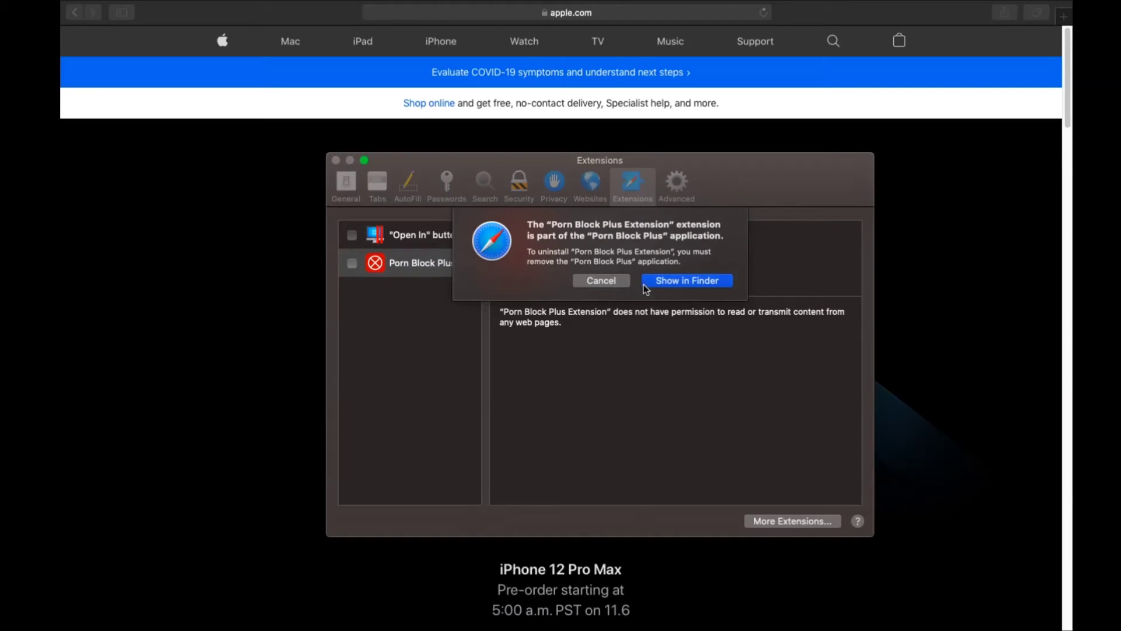
click(648, 284)
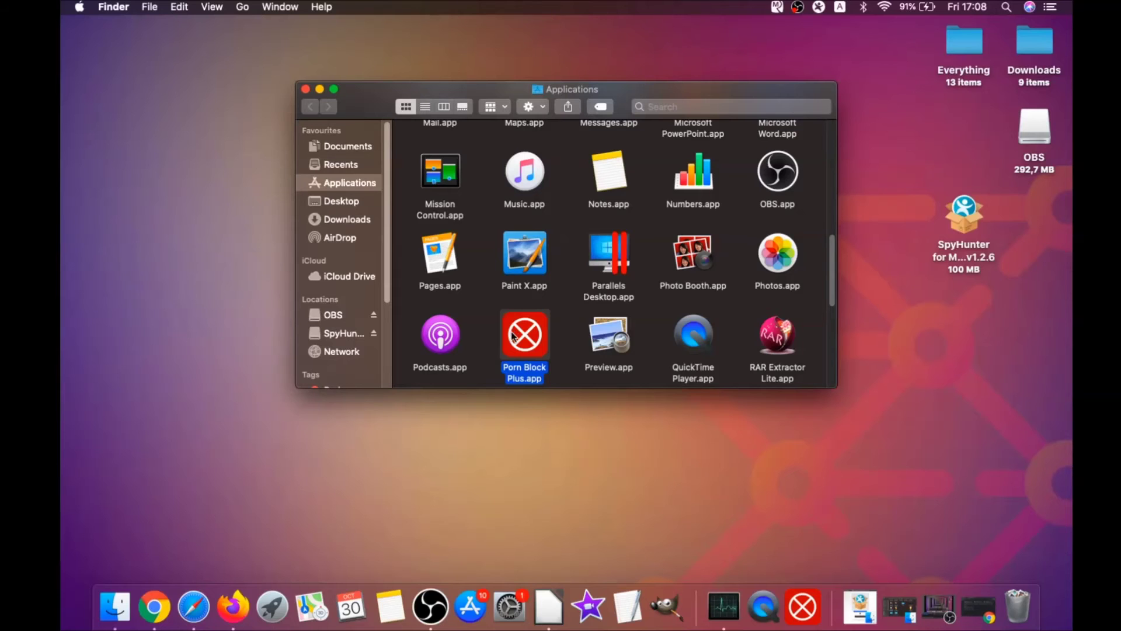
- Drag Porn Block Plus.app to the Bin and authorise with the admin password
drag(513, 336, 1020, 599)
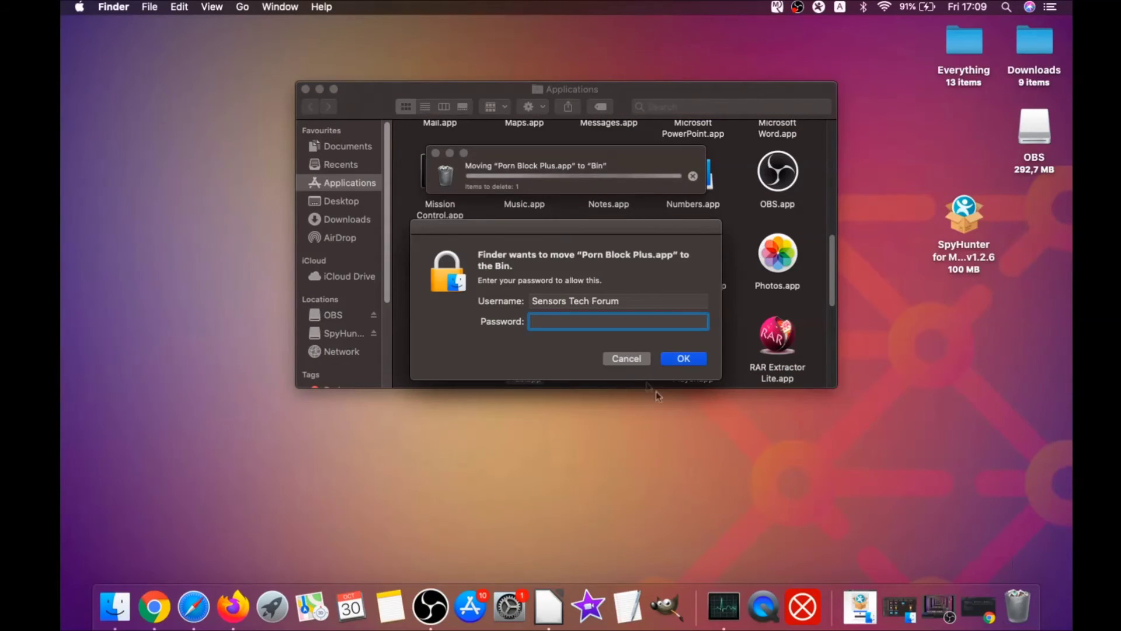
text(••••)
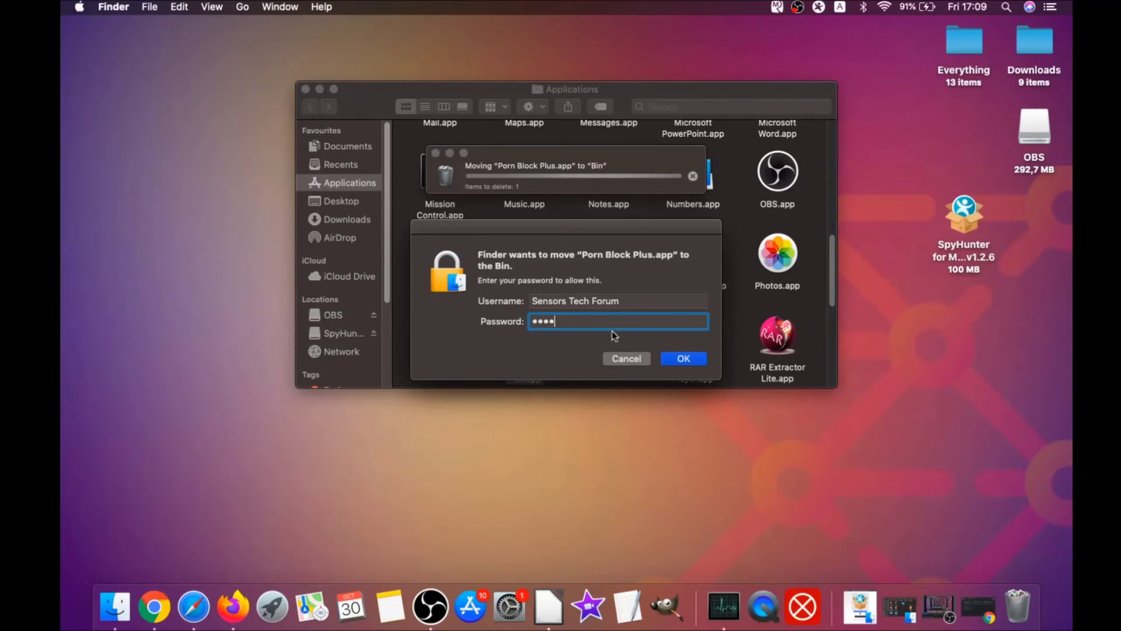
text(•••)
click(673, 358)
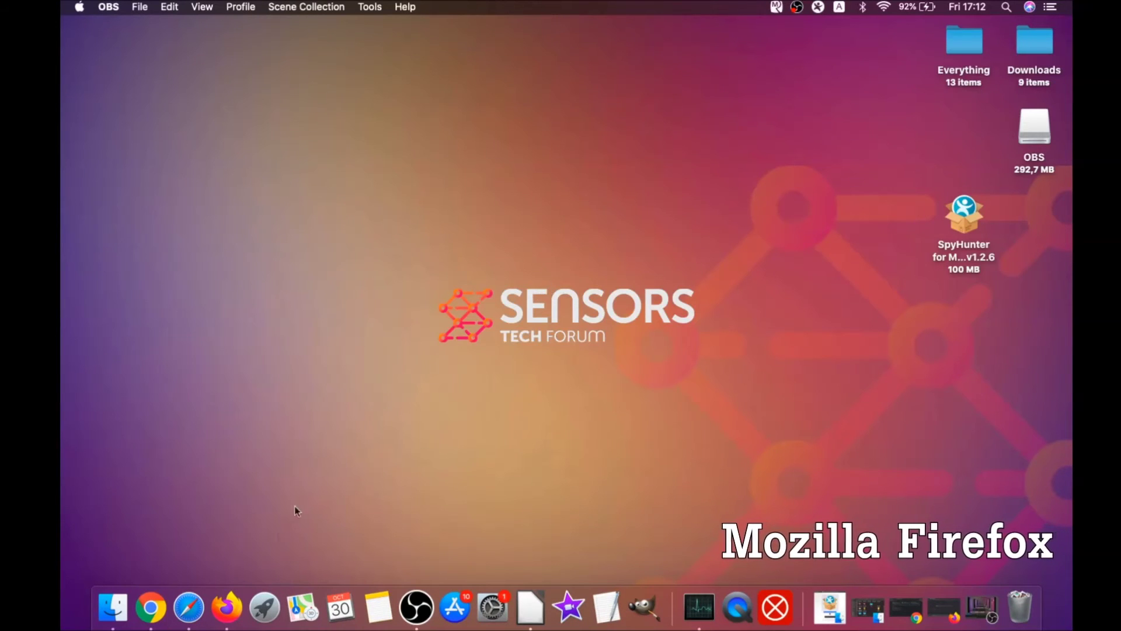
- Launch Firefox and open its Add-ons Manager from the main menu
click(230, 607)
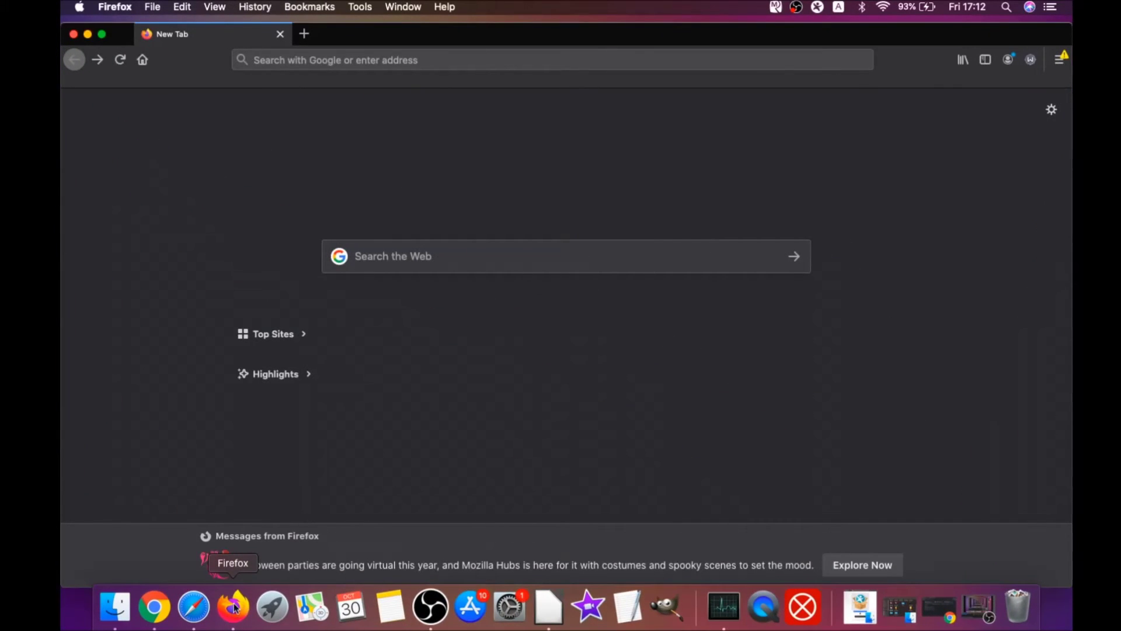
click(1058, 61)
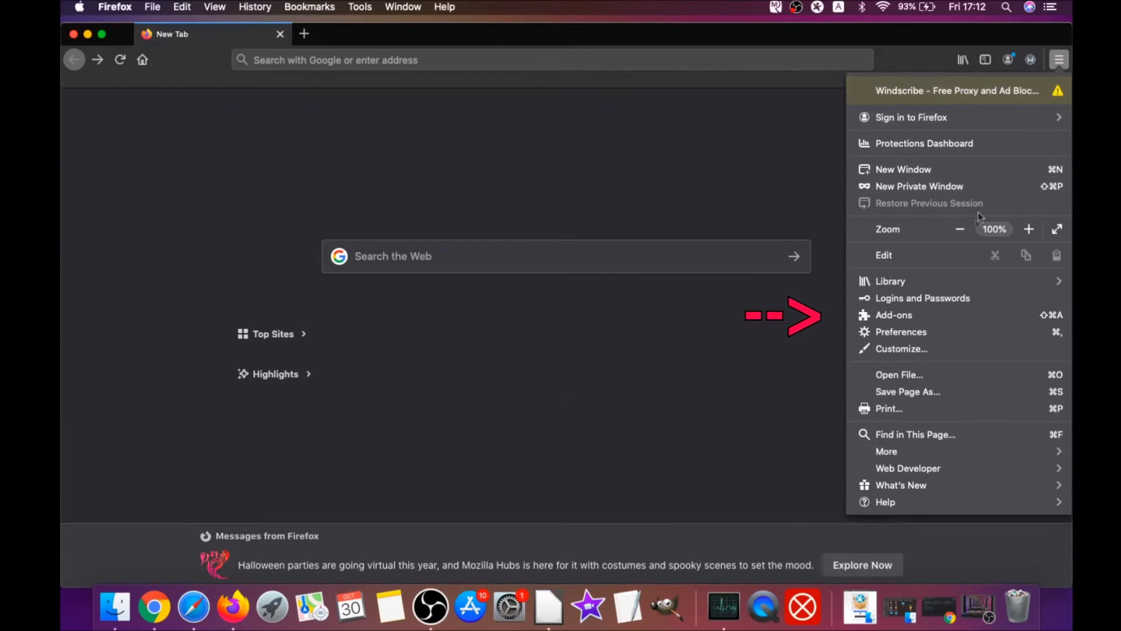
click(926, 320)
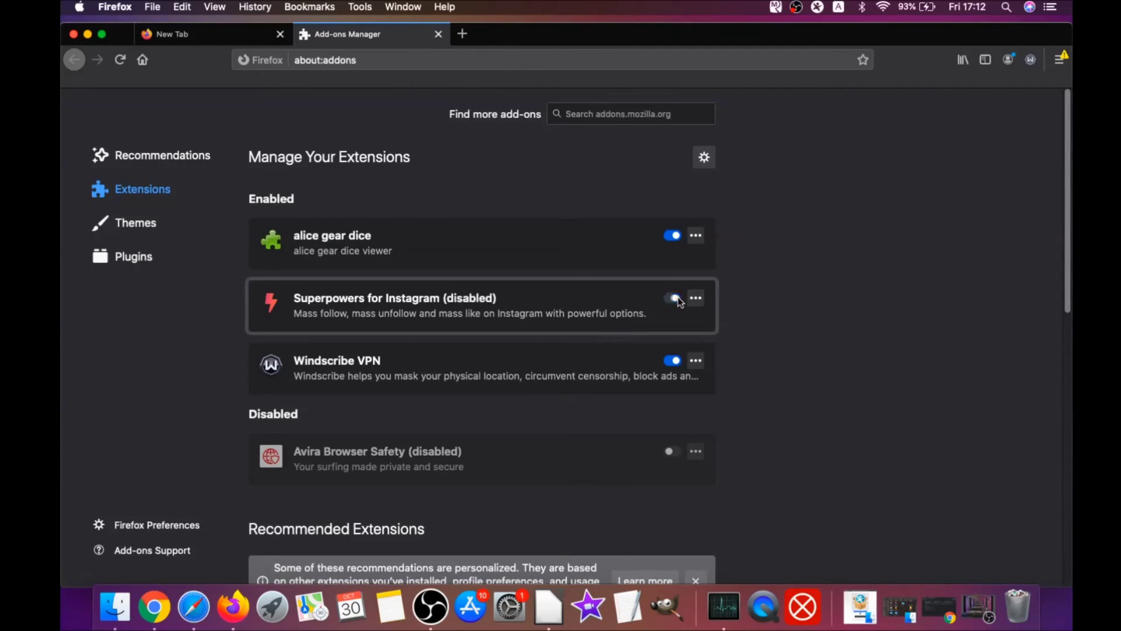
- Remove the alice gear dice and Superpowers for Instagram extensions, confirming each removal
click(675, 236)
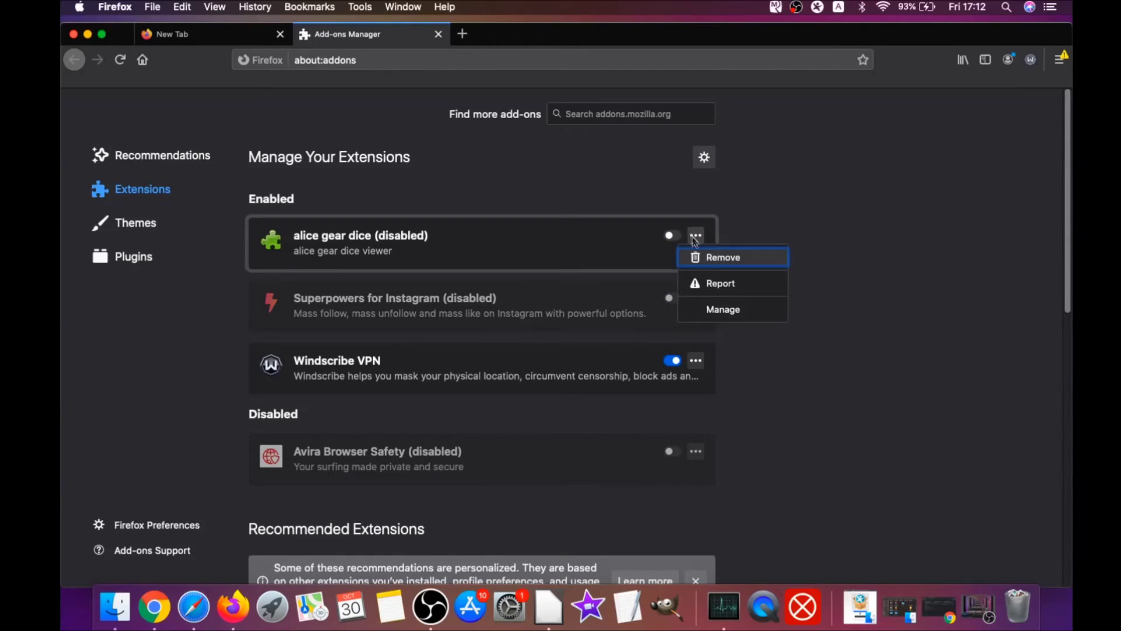
click(710, 258)
click(637, 163)
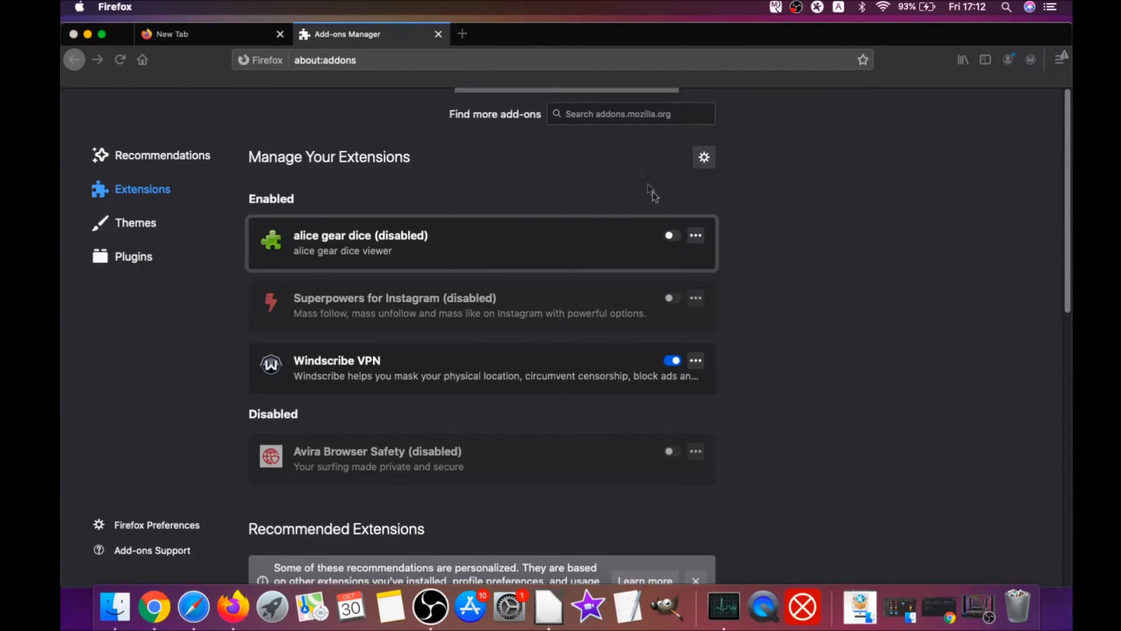
click(695, 281)
click(705, 303)
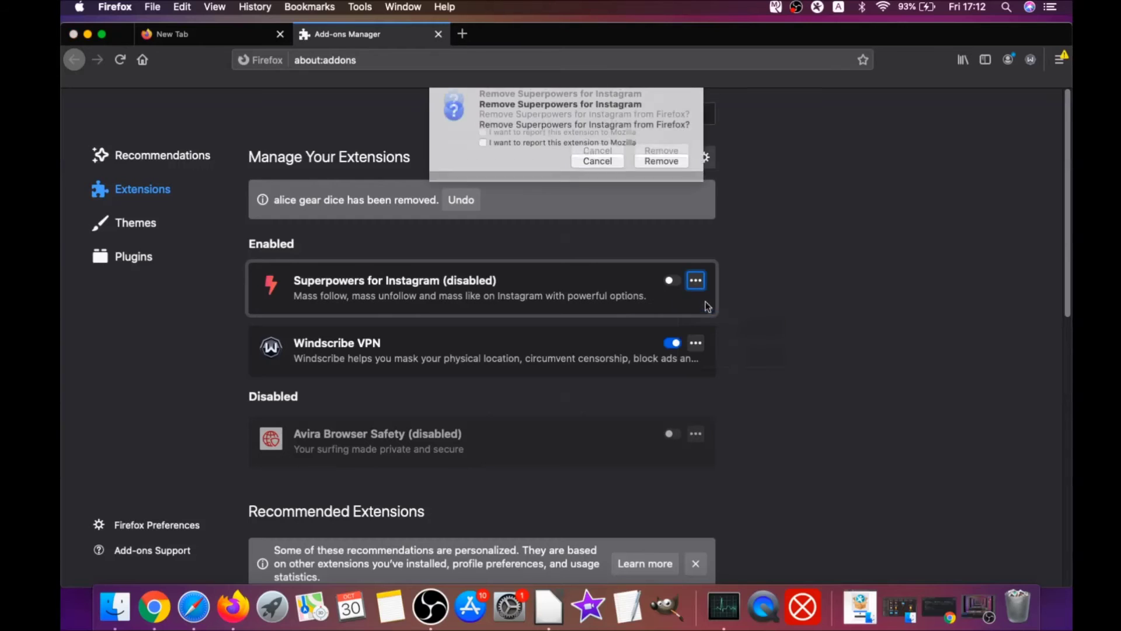
click(671, 161)
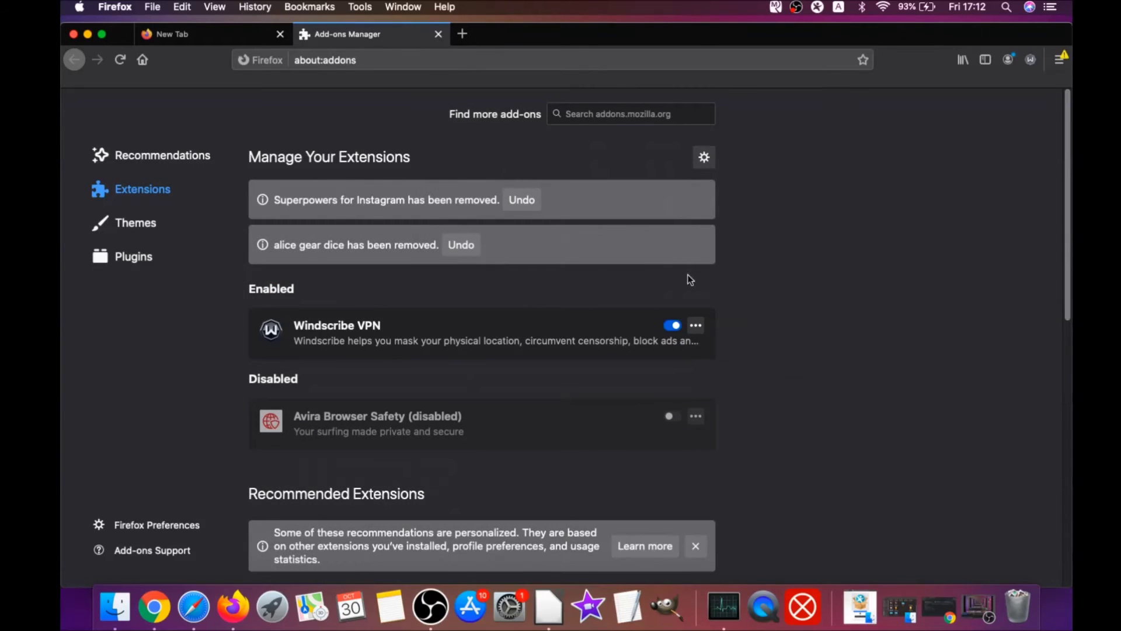
- Go to about:support, refresh Firefox to defaults and check the latest-version message
click(338, 61)
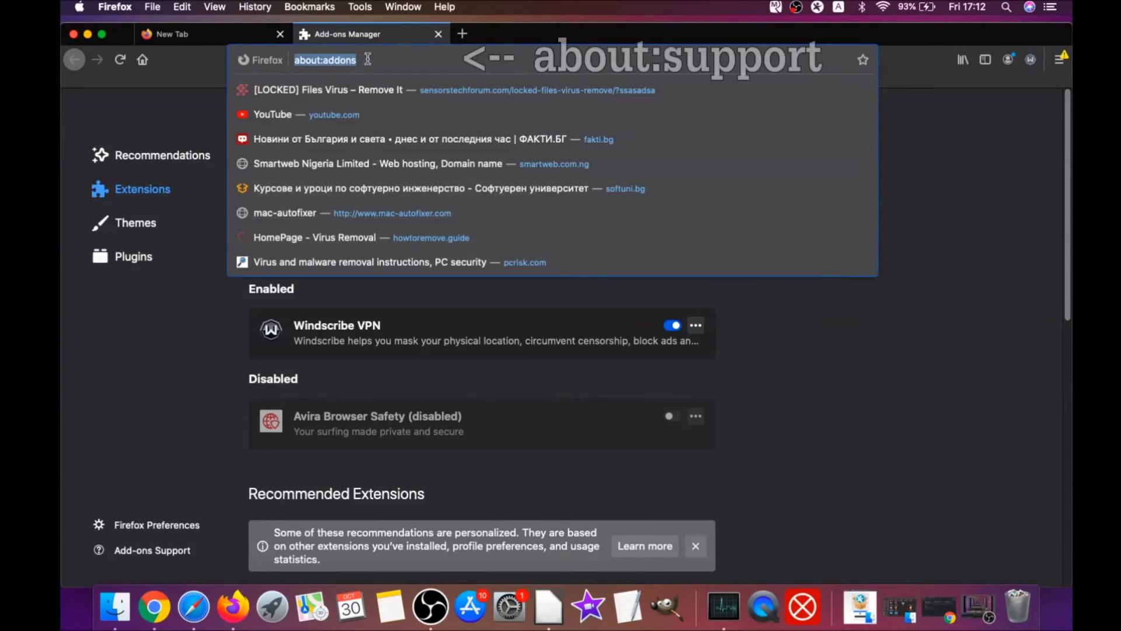
text(a)
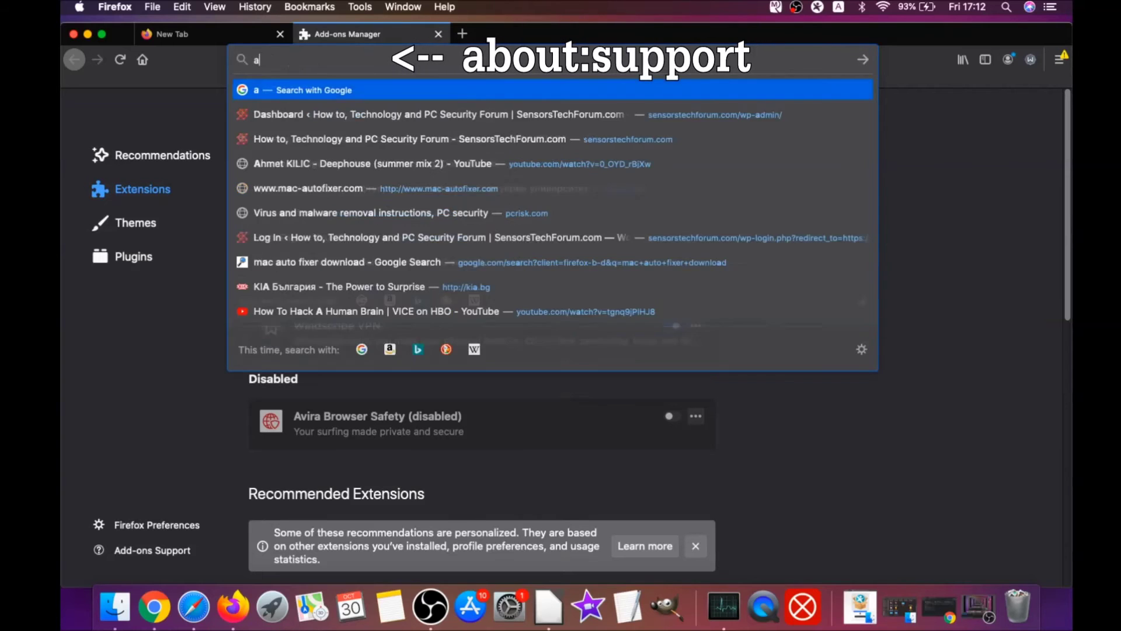
text(bout:s)
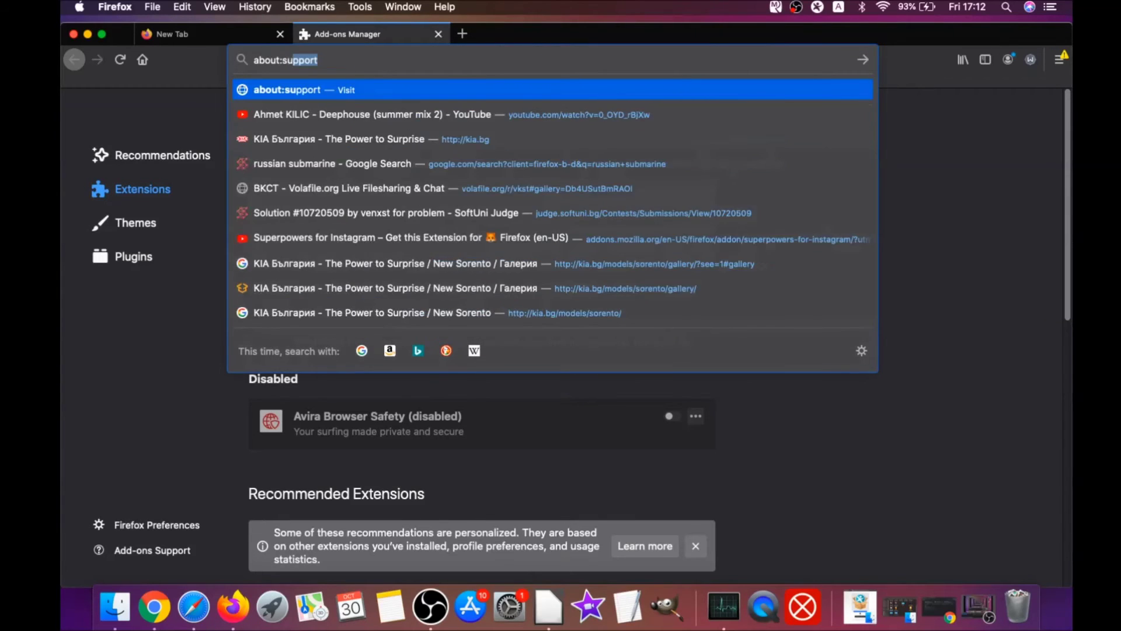
text(upport)
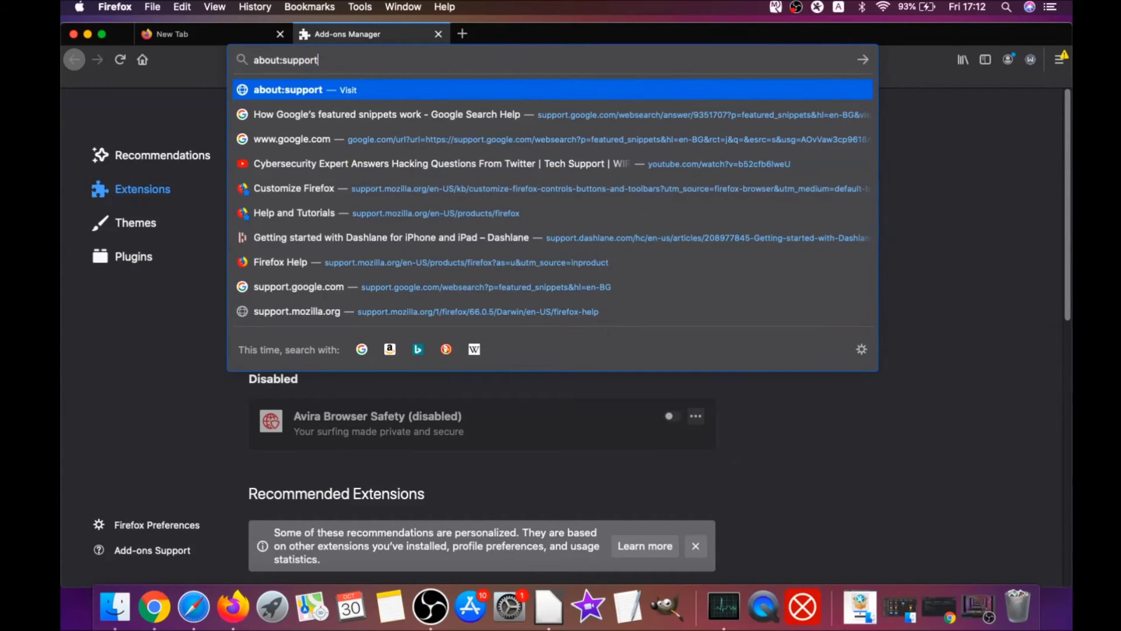
key(Return)
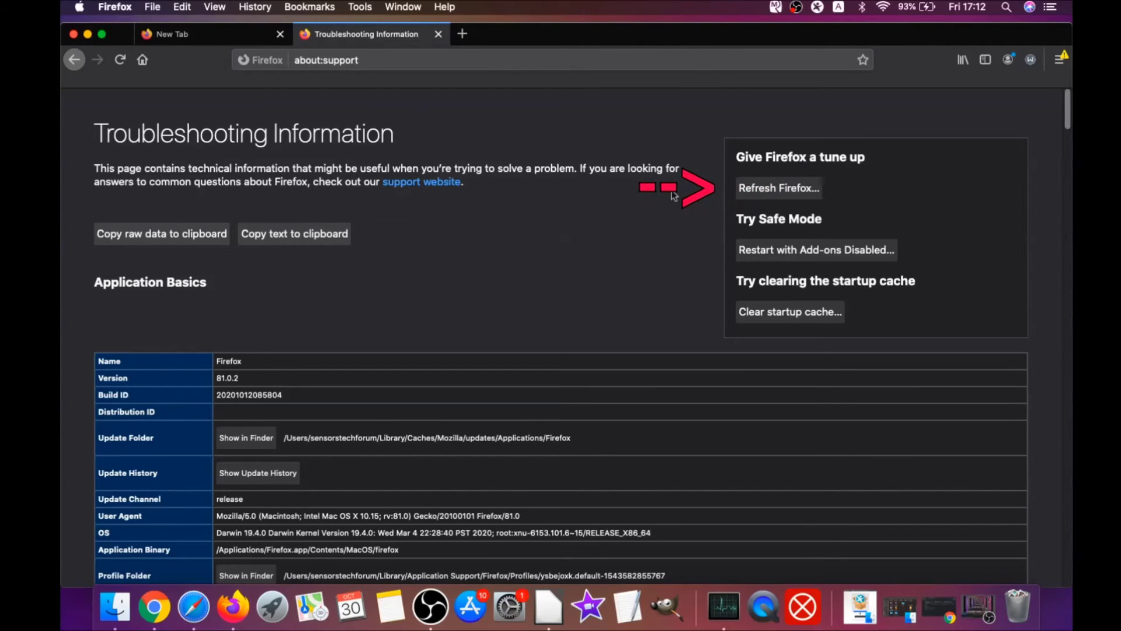
click(777, 193)
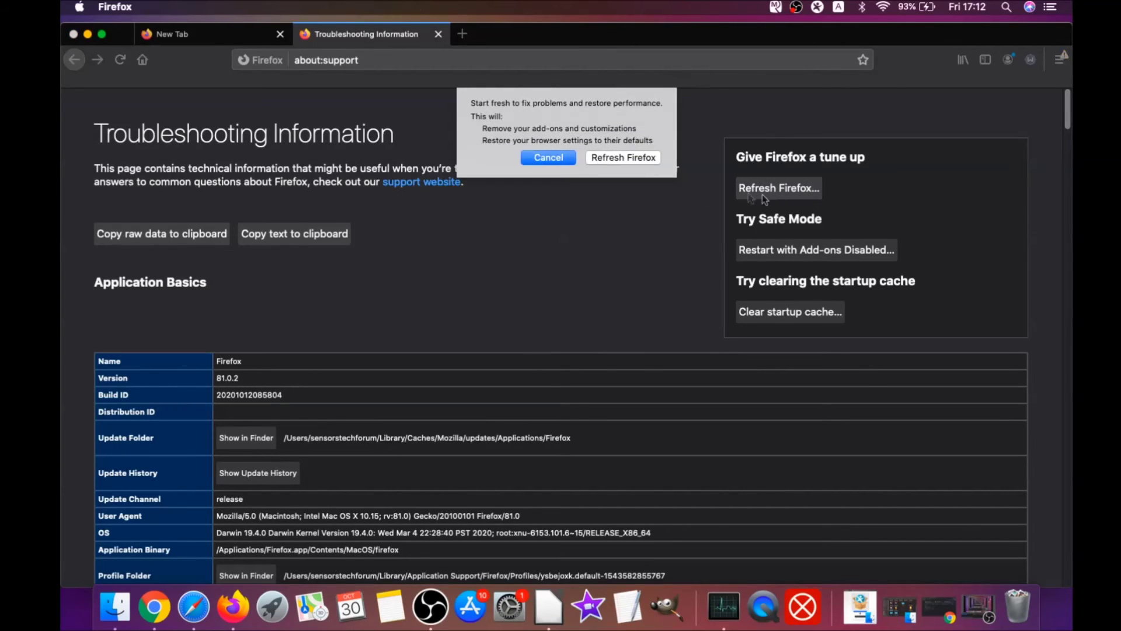
click(623, 157)
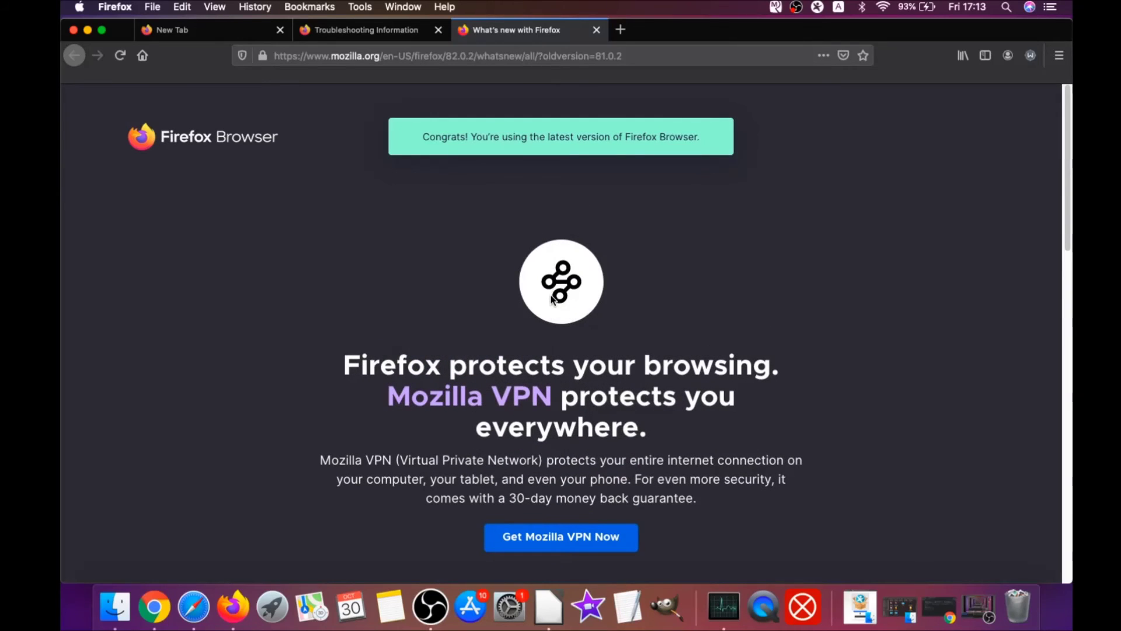
drag(433, 136, 696, 135)
scroll(548, 293, down, 3)
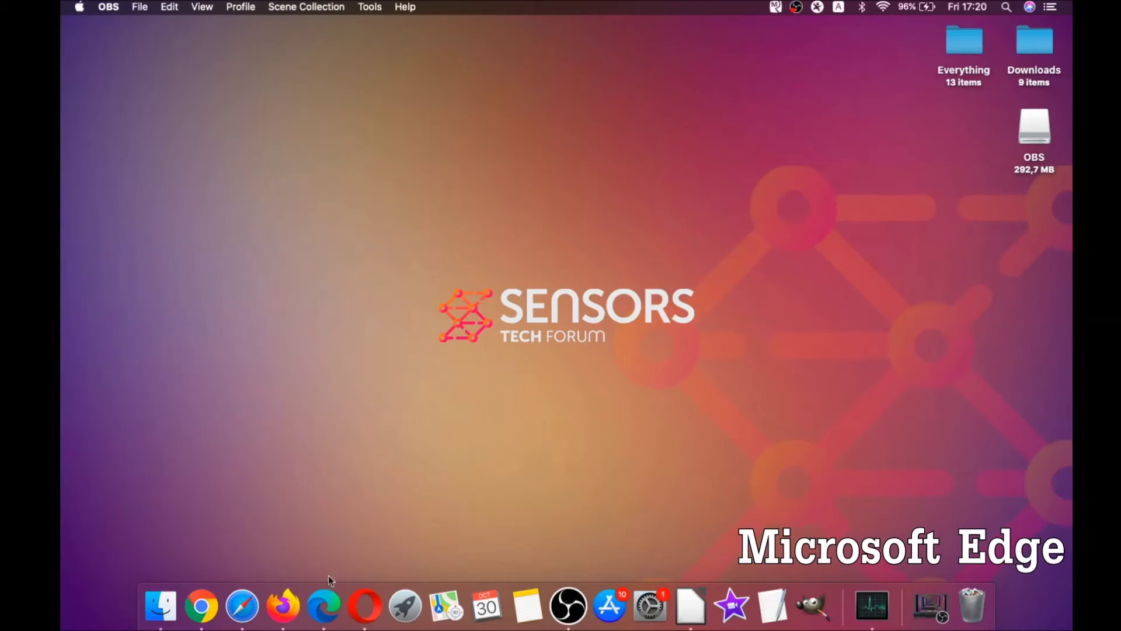
- Clear Edge's browsing data from All Time including autofill form data, then close Edge
click(323, 604)
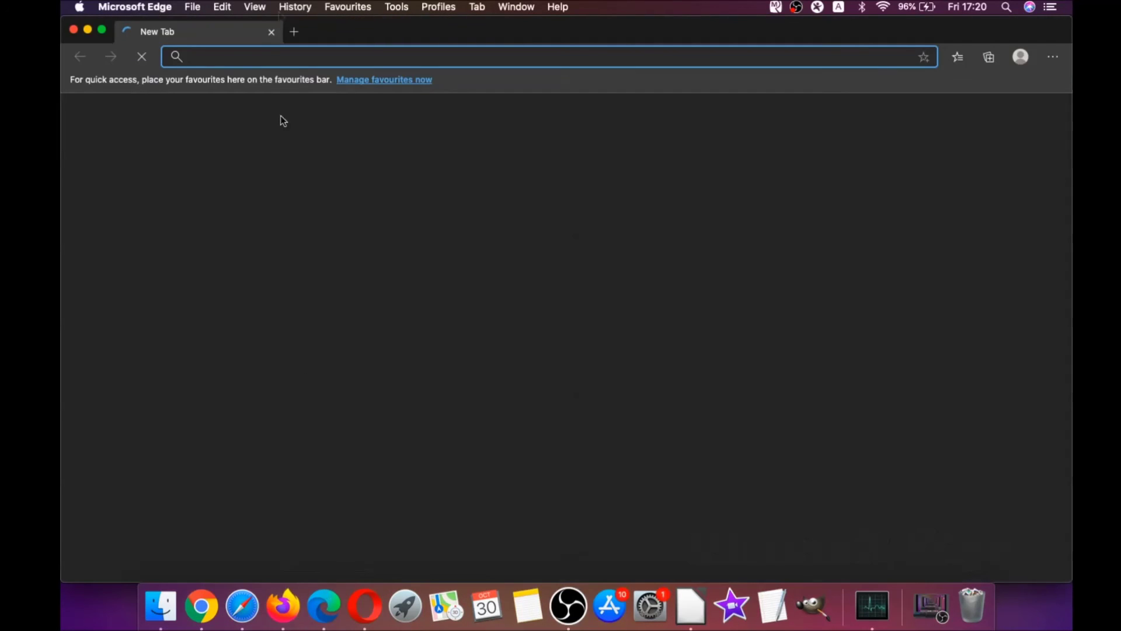
text(e)
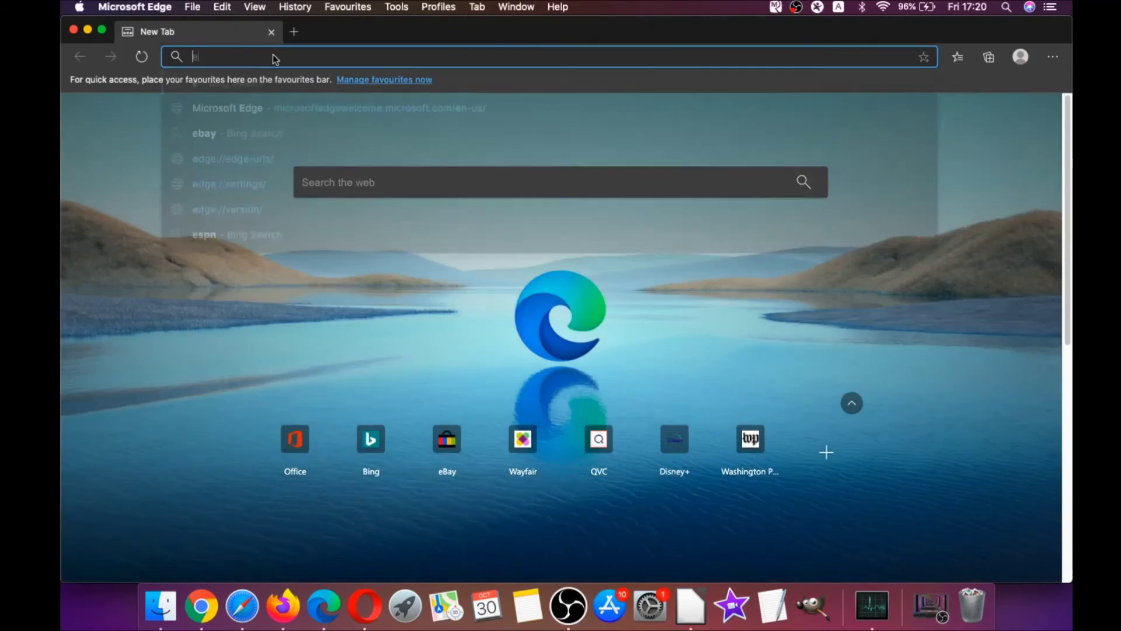
text(dge://)
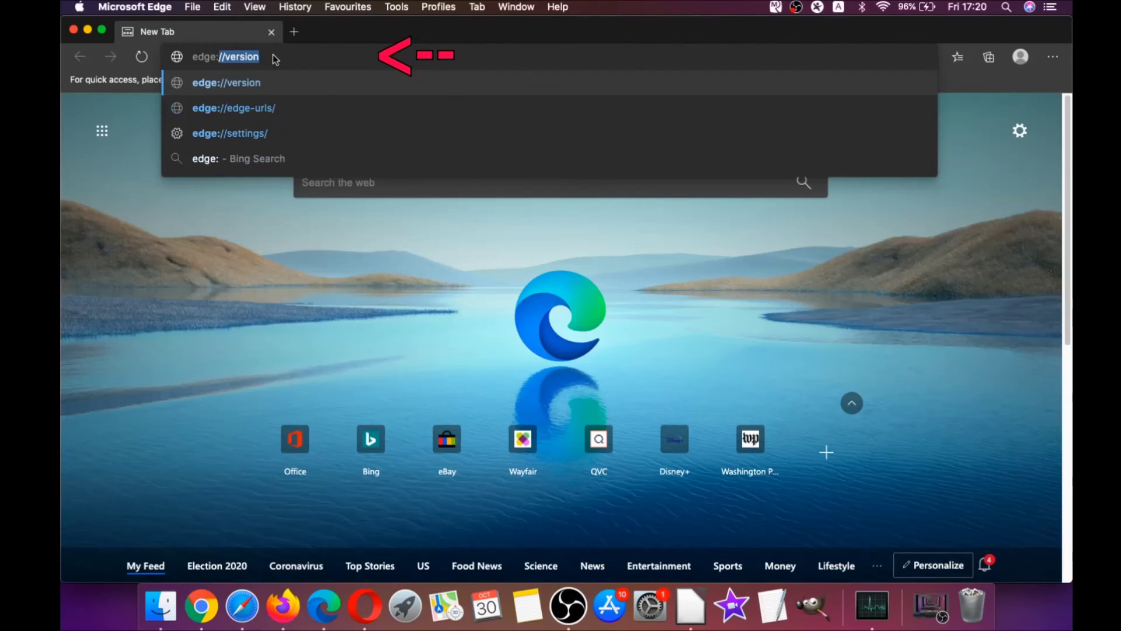
text(setting)
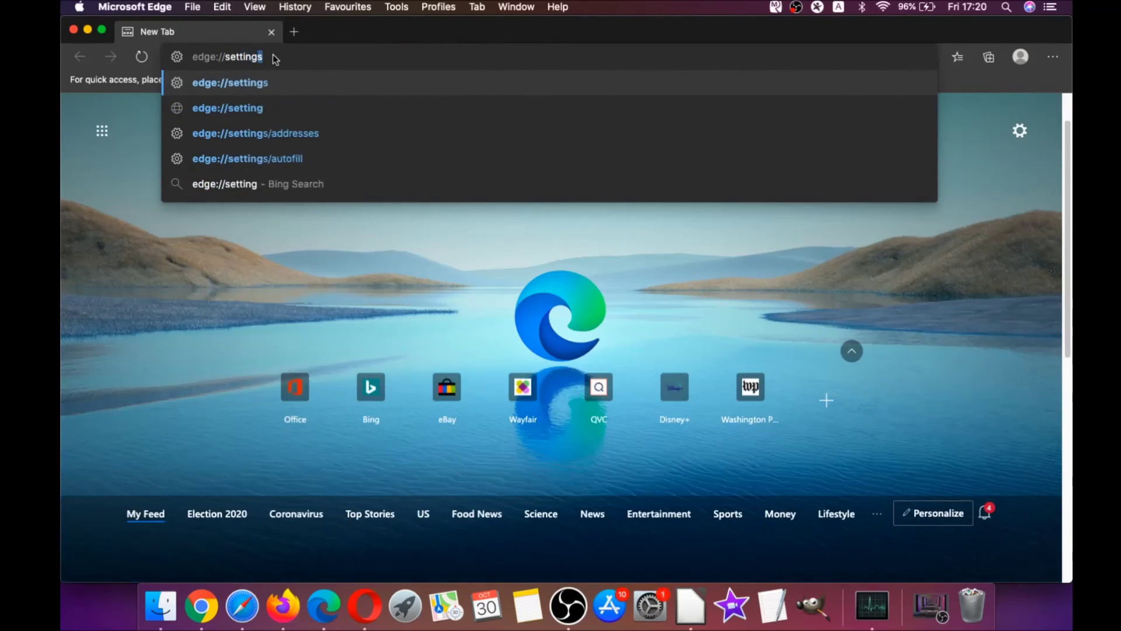
text(s/clearBrowserData)
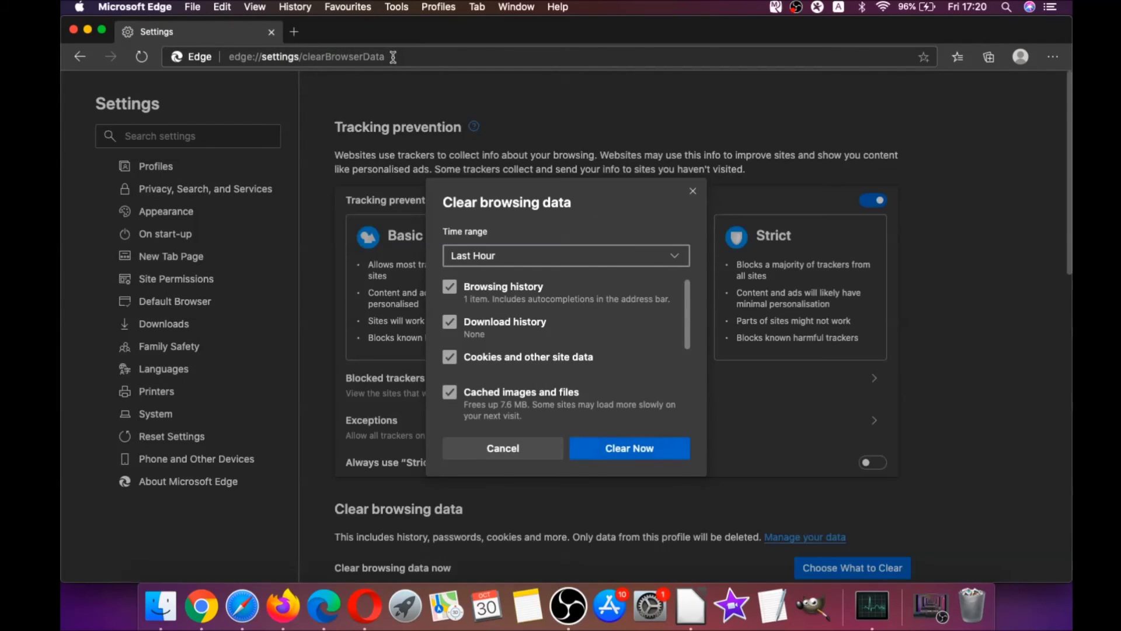
click(523, 257)
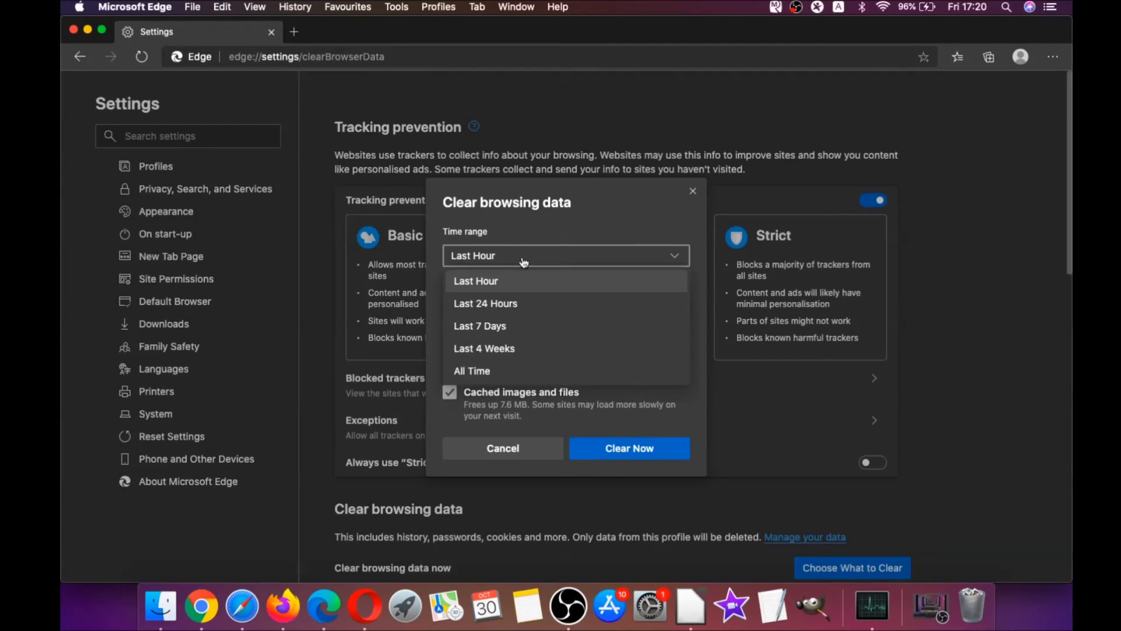
click(481, 371)
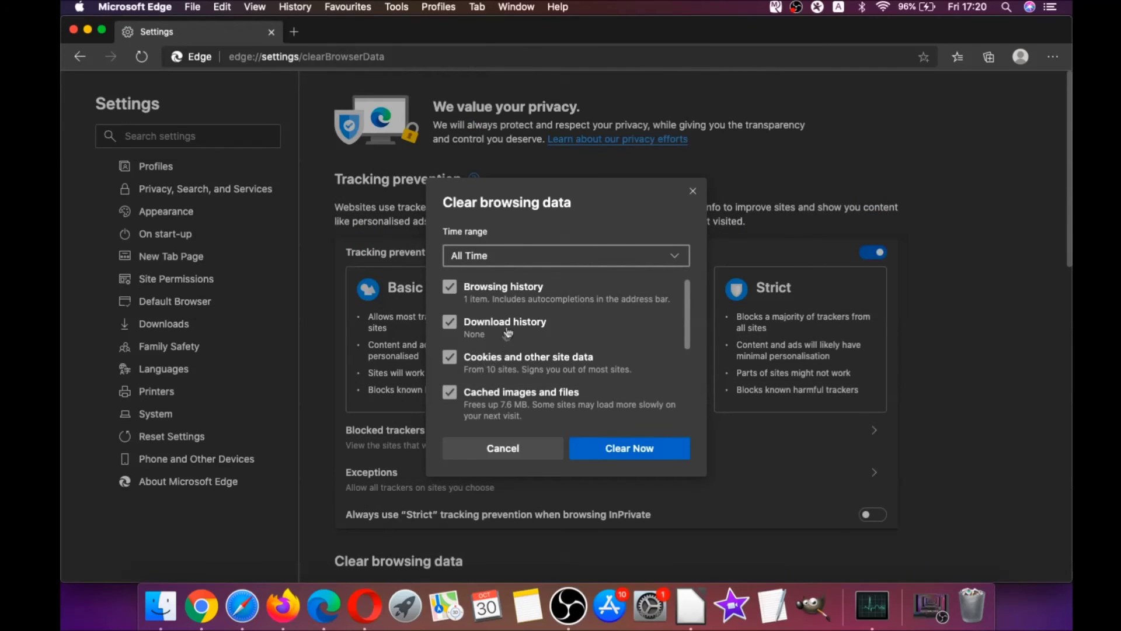
scroll(507, 331, down, 1)
scroll(522, 312, down, 3)
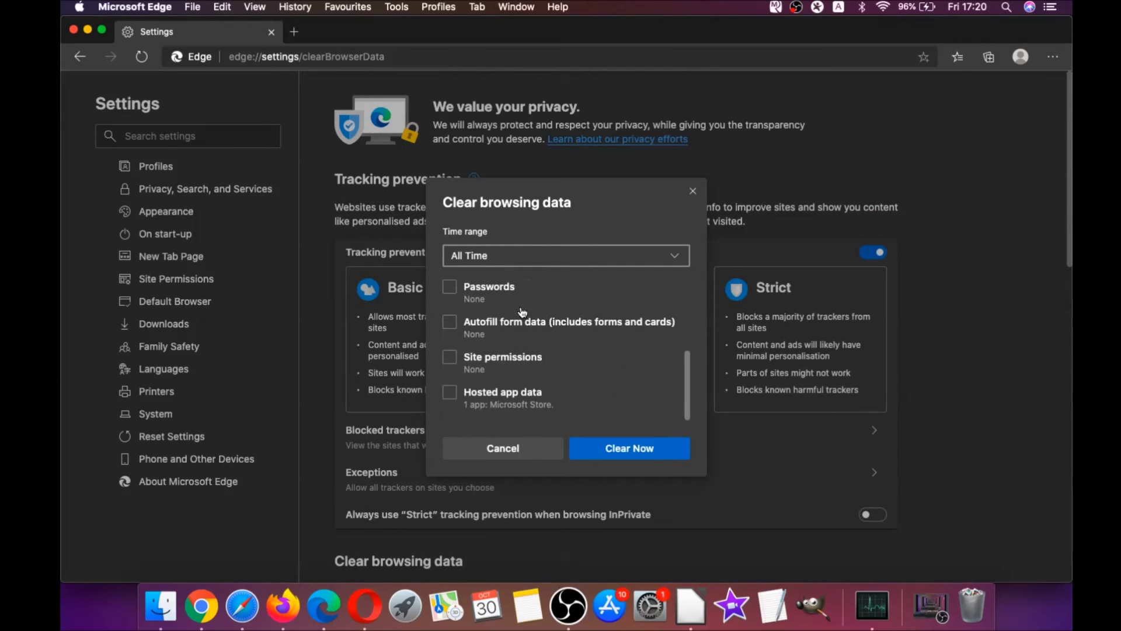
click(449, 324)
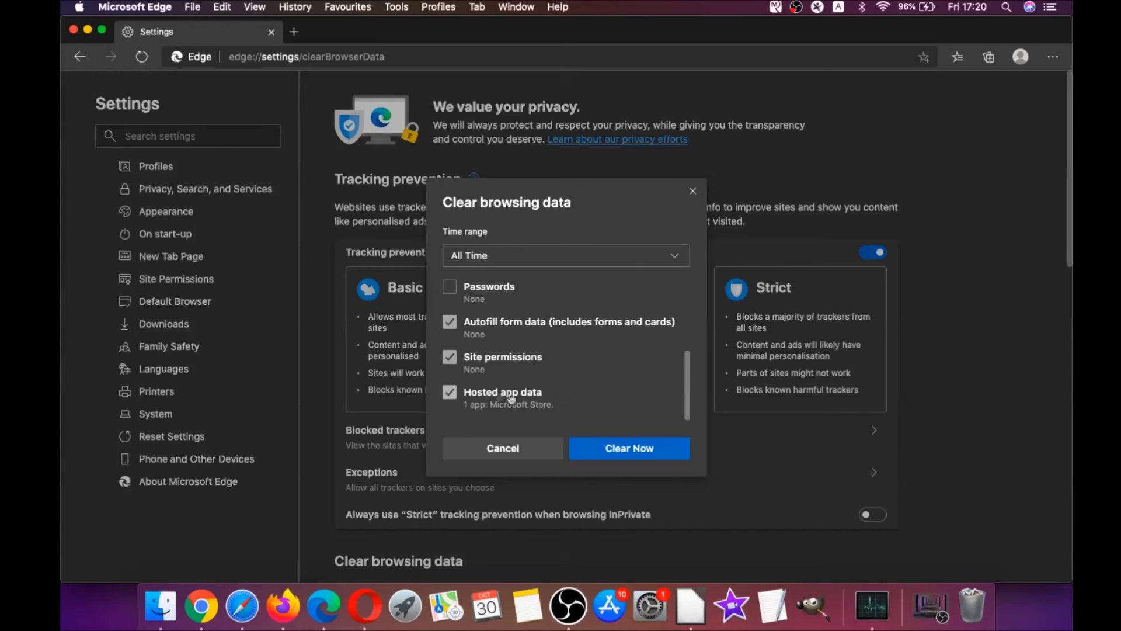
click(616, 449)
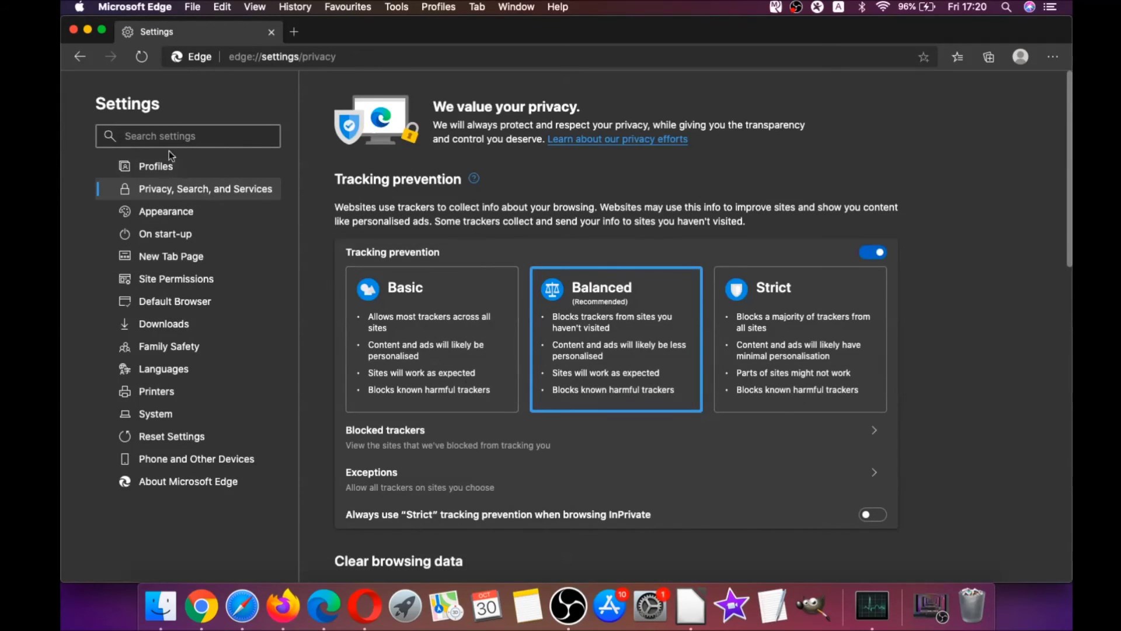
click(73, 32)
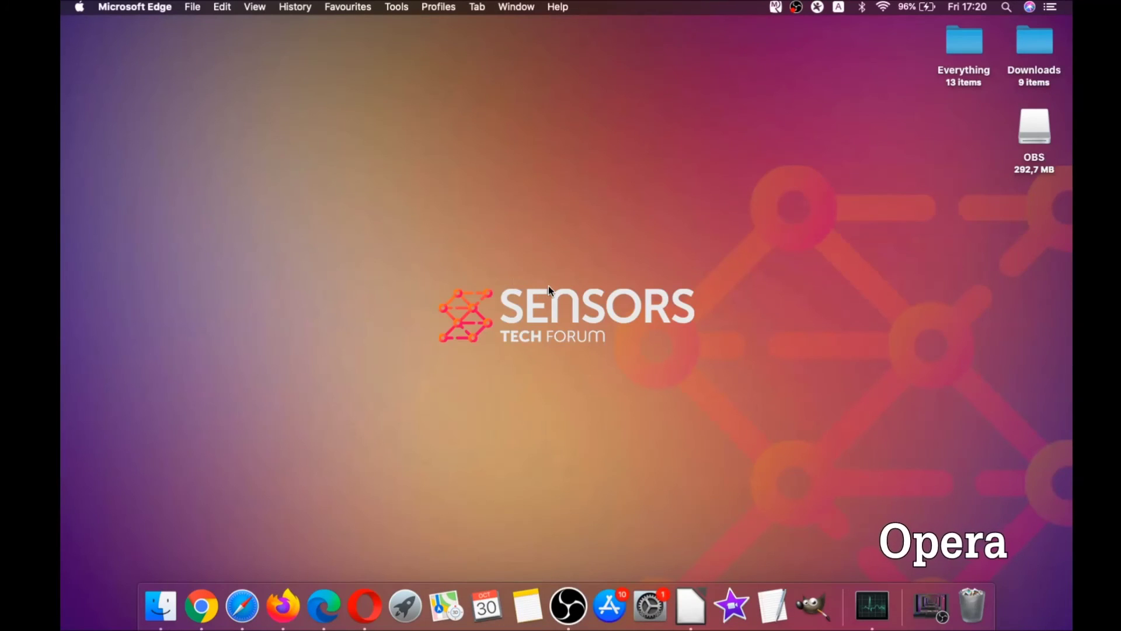
- Launch Opera full screen and go to opera://settings/clearBrowserData
click(370, 598)
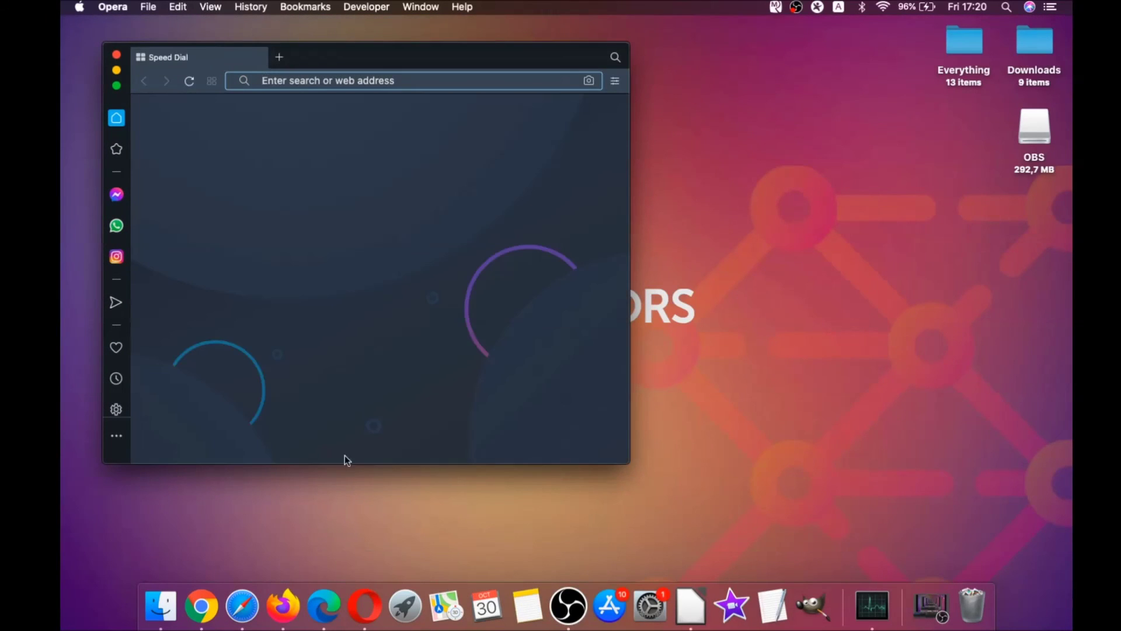
click(117, 85)
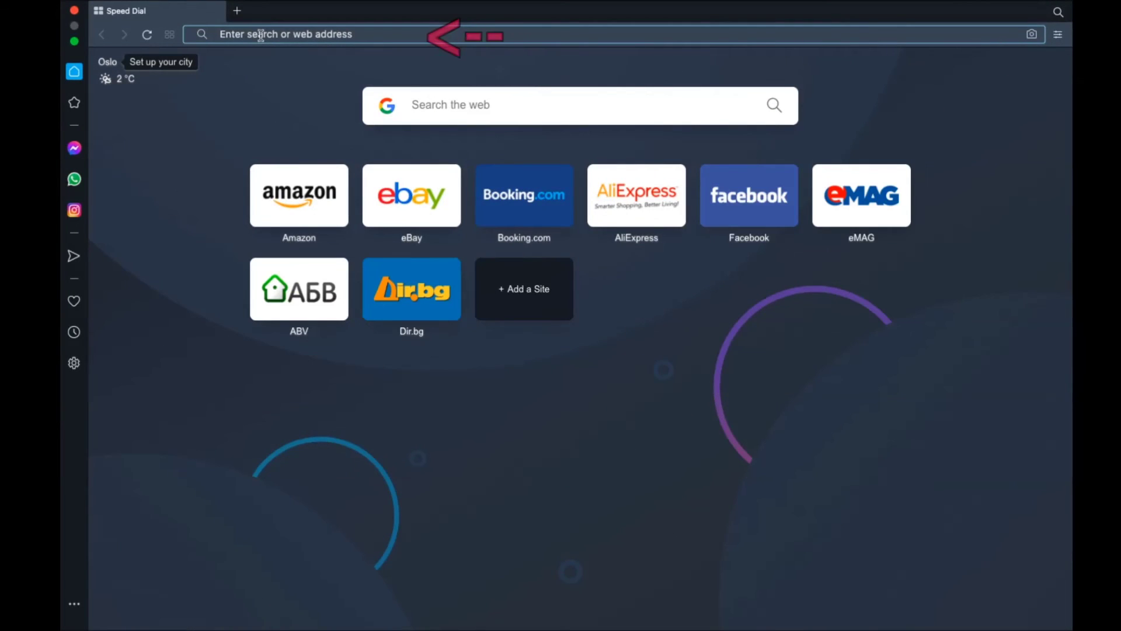
click(260, 34)
text(opera:)
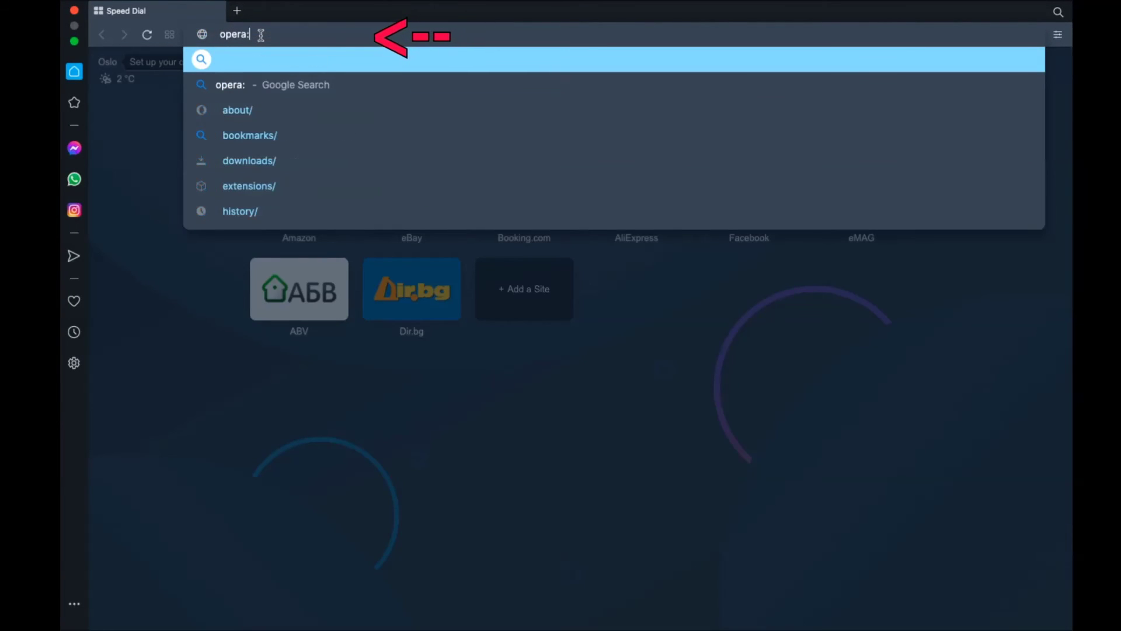
text(//setting)
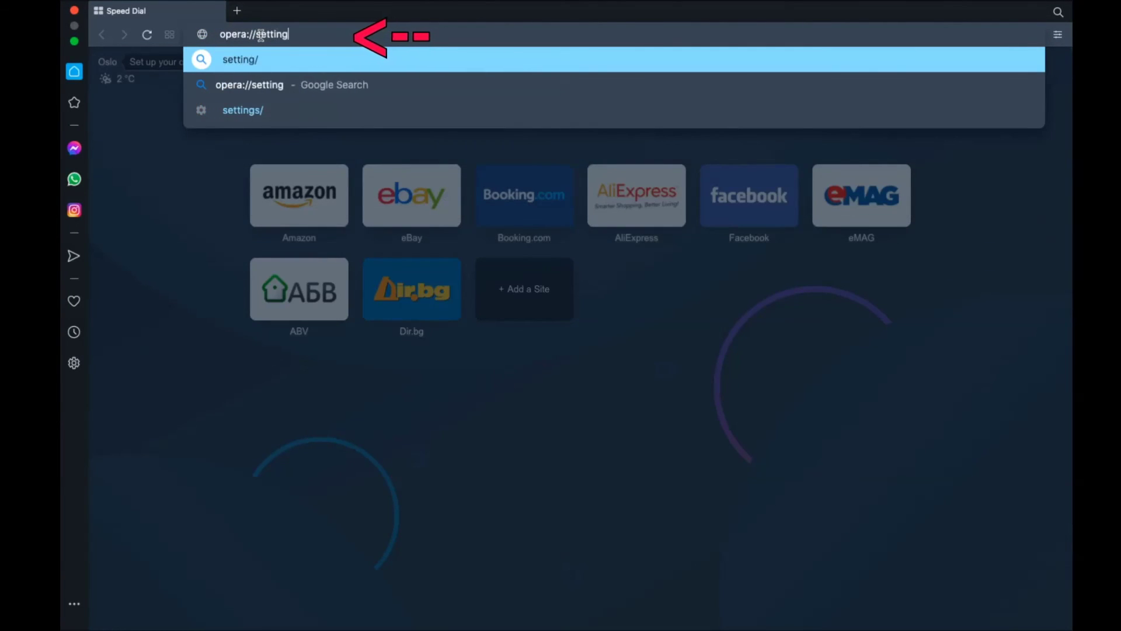
text(s/clearBrowserData)
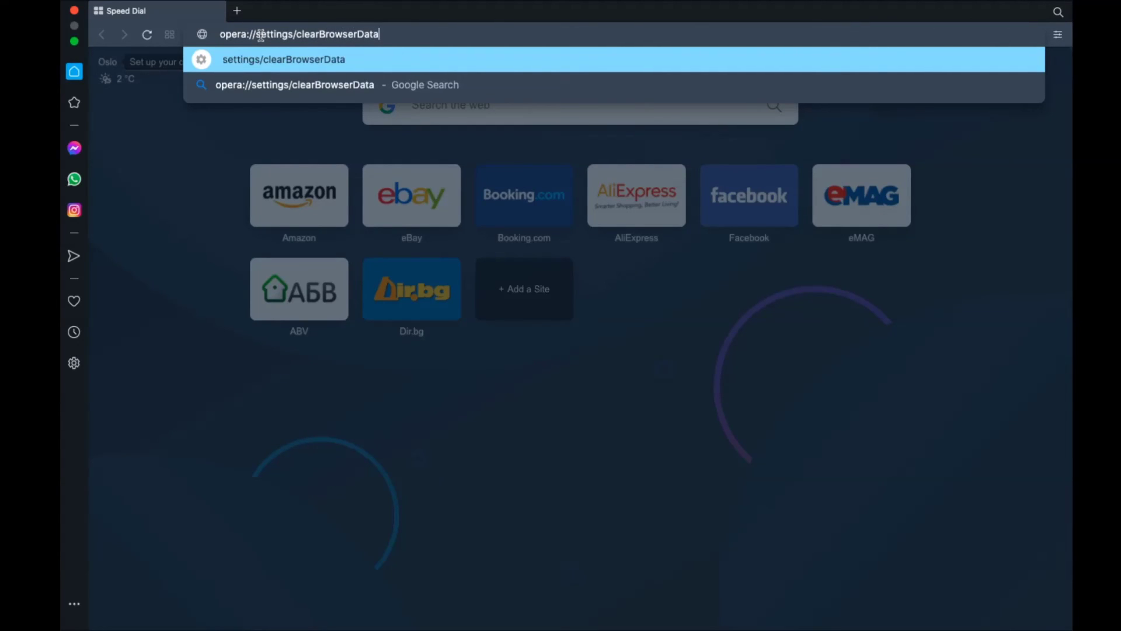
key(Return)
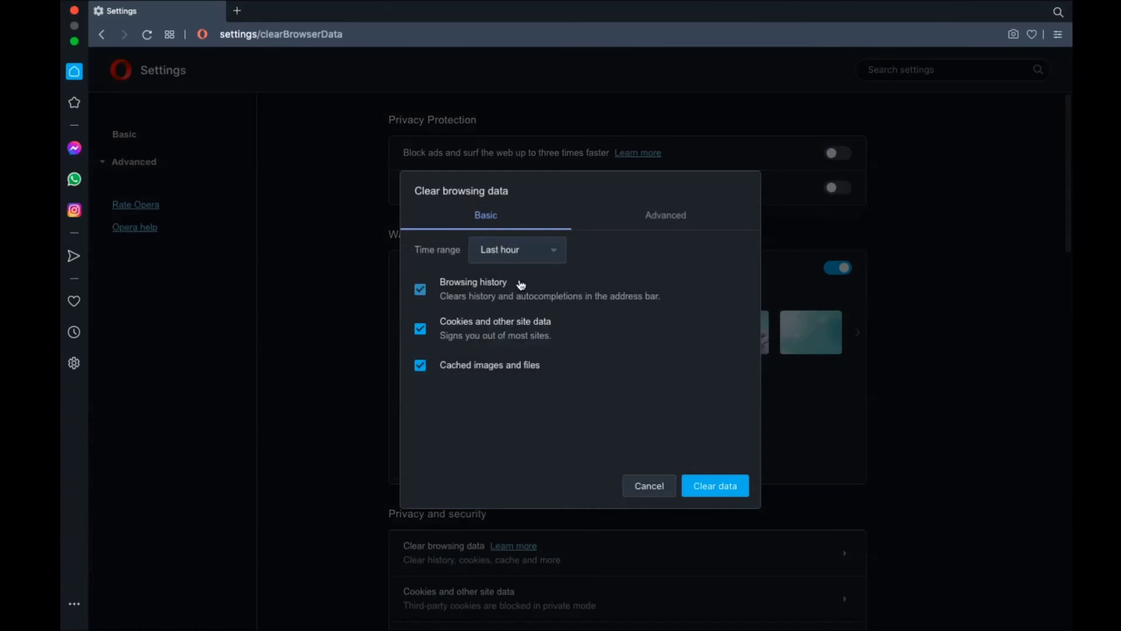
- In the Advanced options, clear Opera's browsing data from All time, then close Opera
click(535, 254)
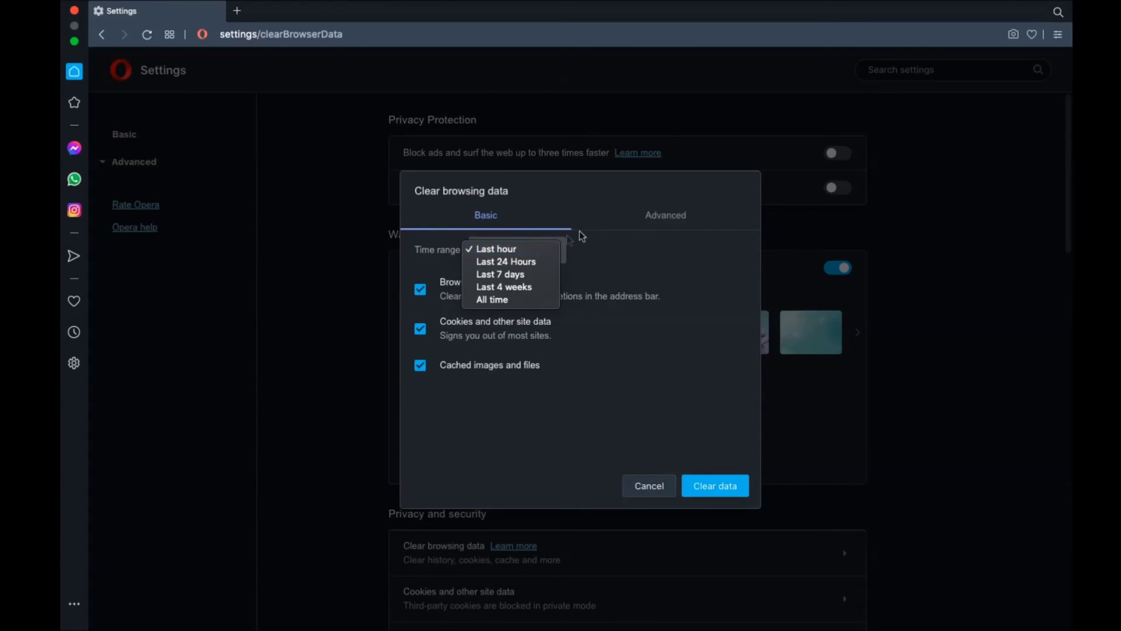
click(634, 221)
click(658, 220)
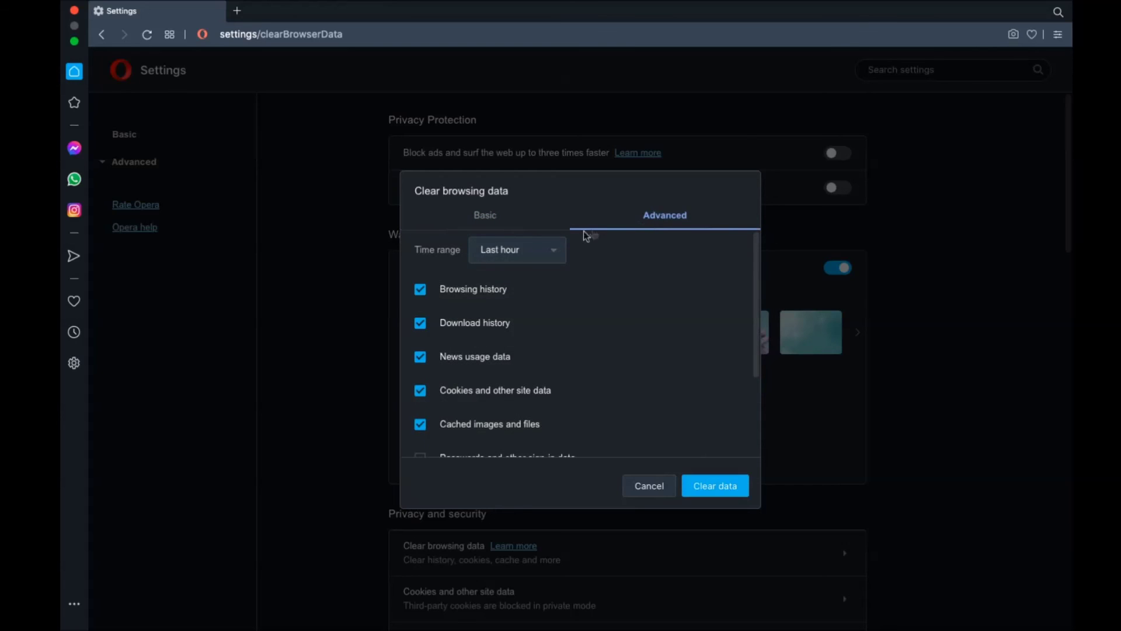
click(526, 250)
click(516, 298)
scroll(513, 303, down, 1)
scroll(502, 323, down, 1)
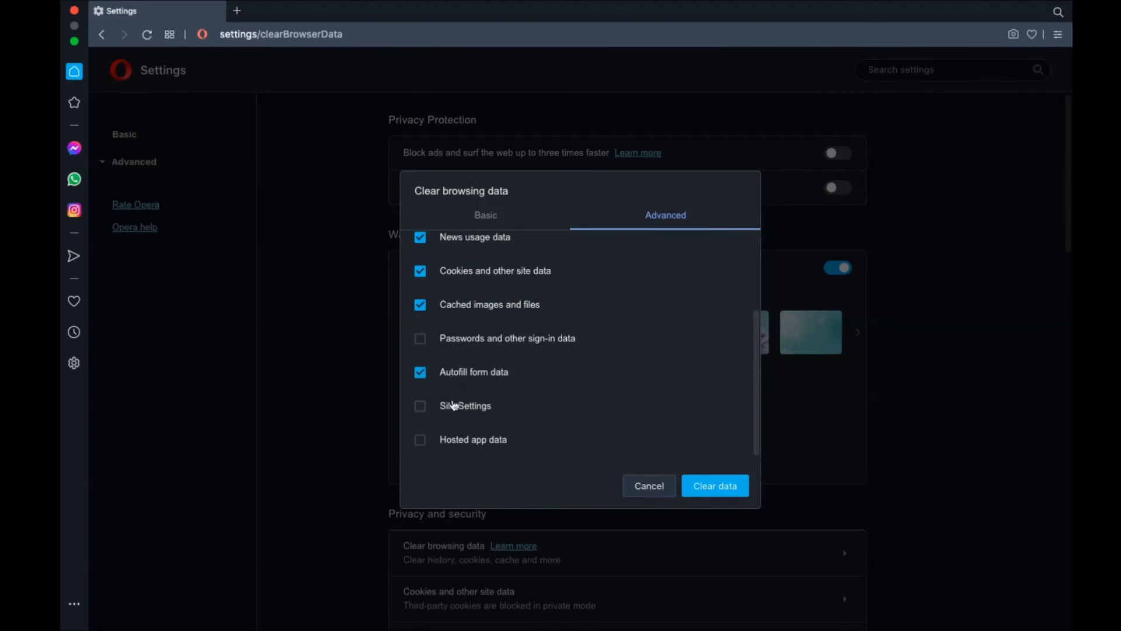
click(712, 488)
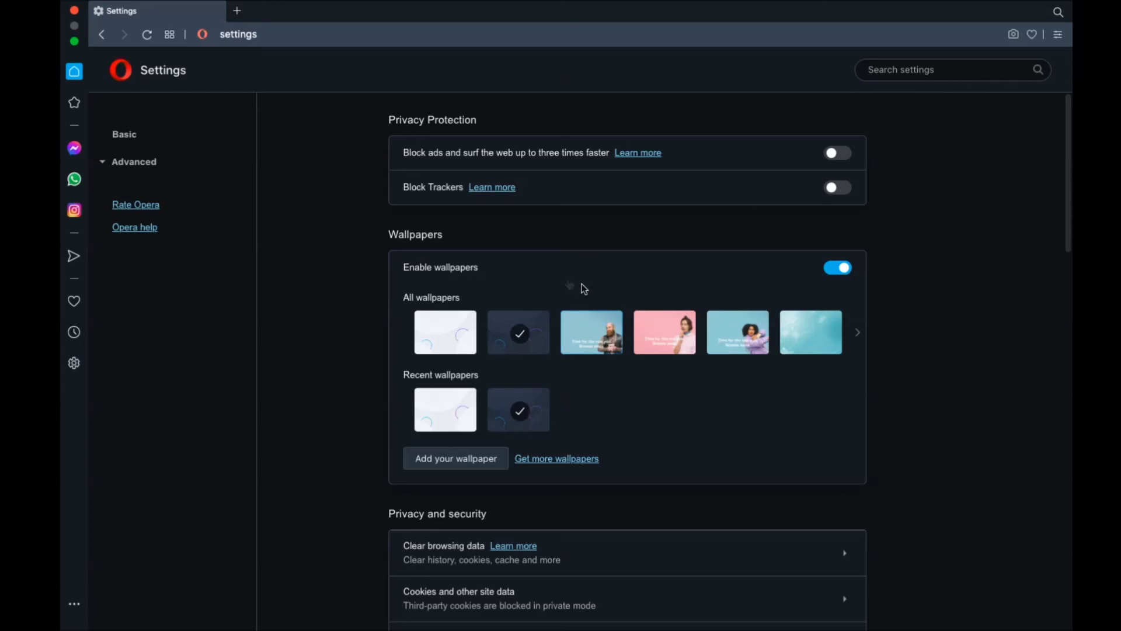
click(73, 9)
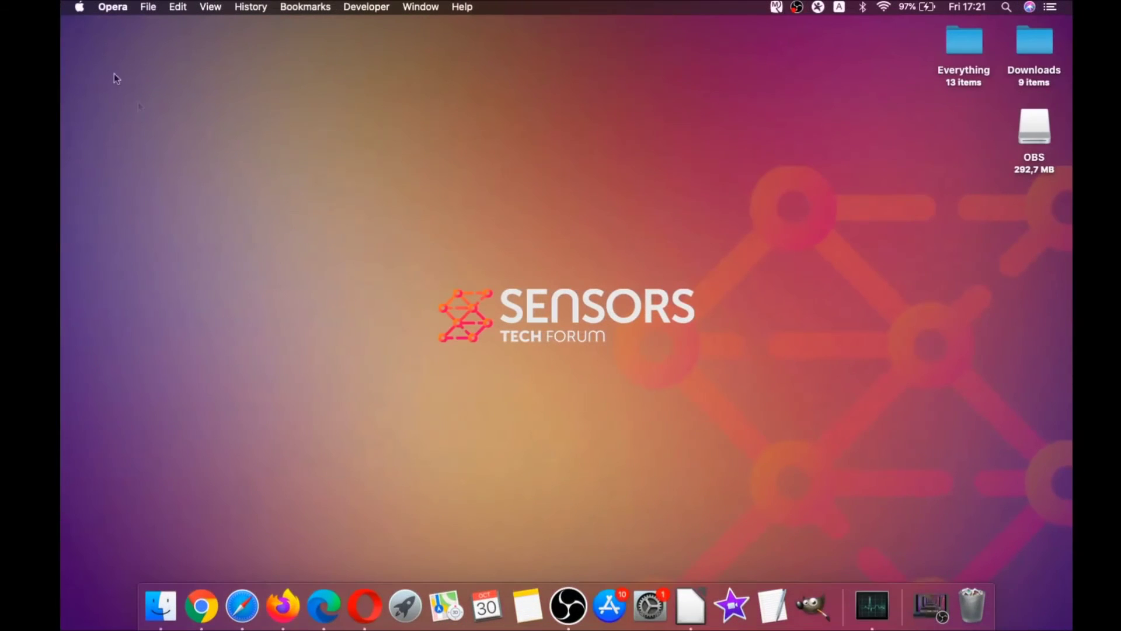